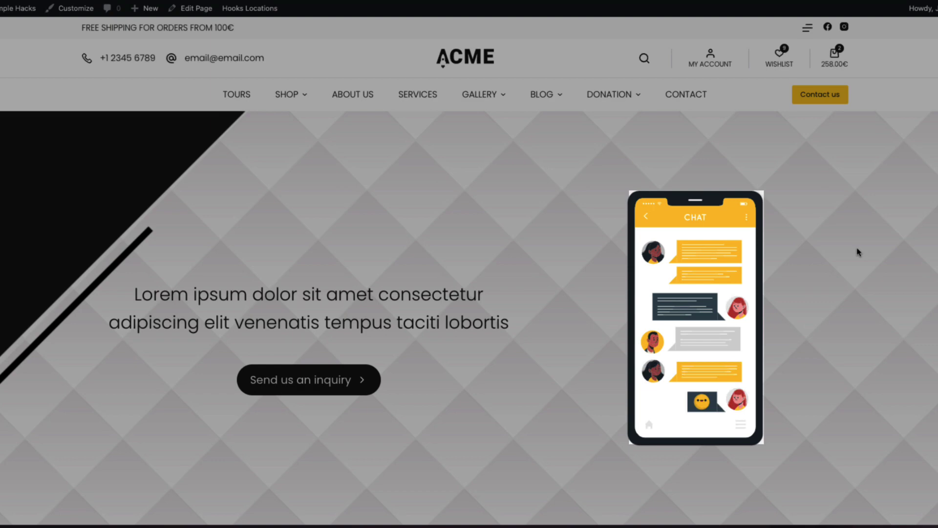
Search the Add Plugins directory for 'kadence blocks'.
scroll(857, 249, "down", 2)
scroll(857, 248, "down", 2)
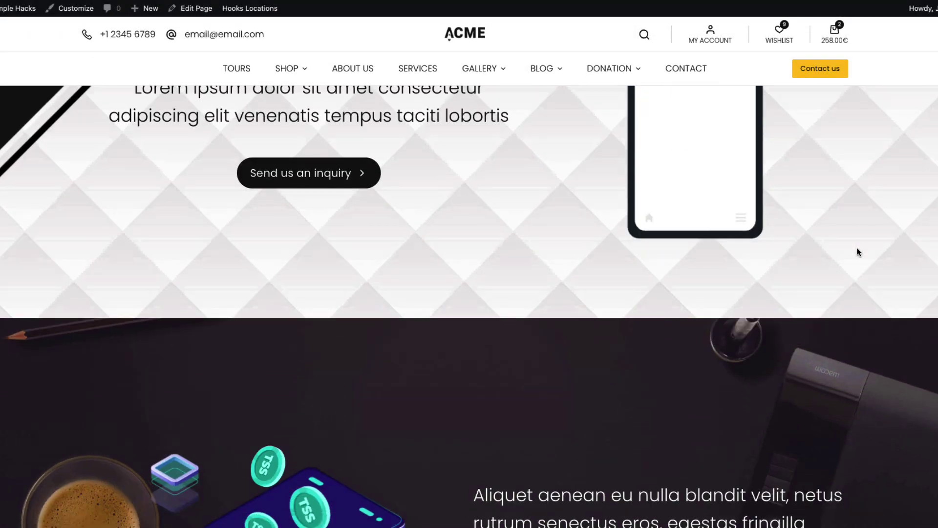
scroll(857, 248, "down", 5)
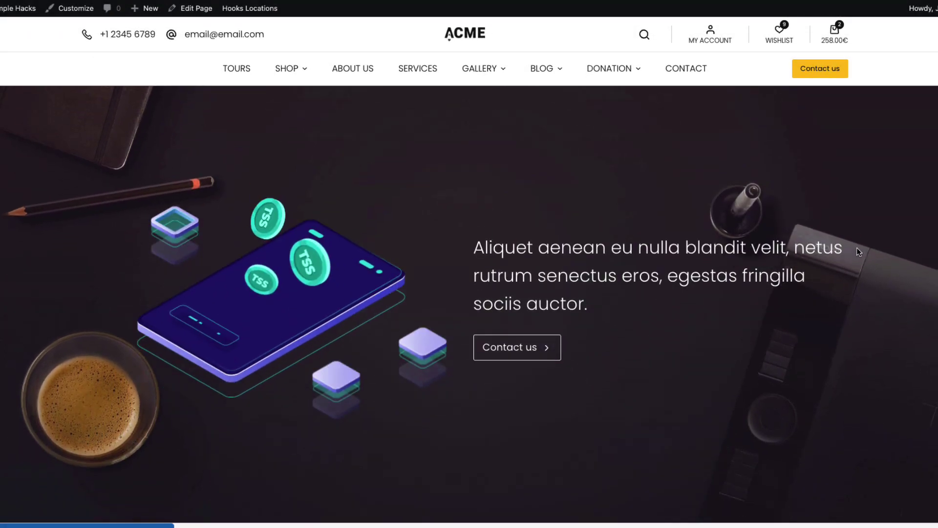
scroll(858, 246, "up", 2)
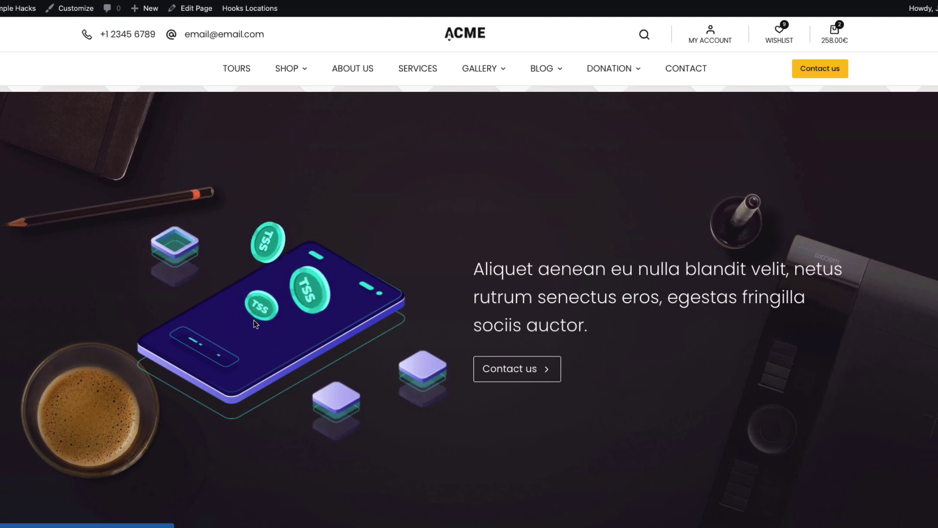
scroll(709, 259, "up", 1)
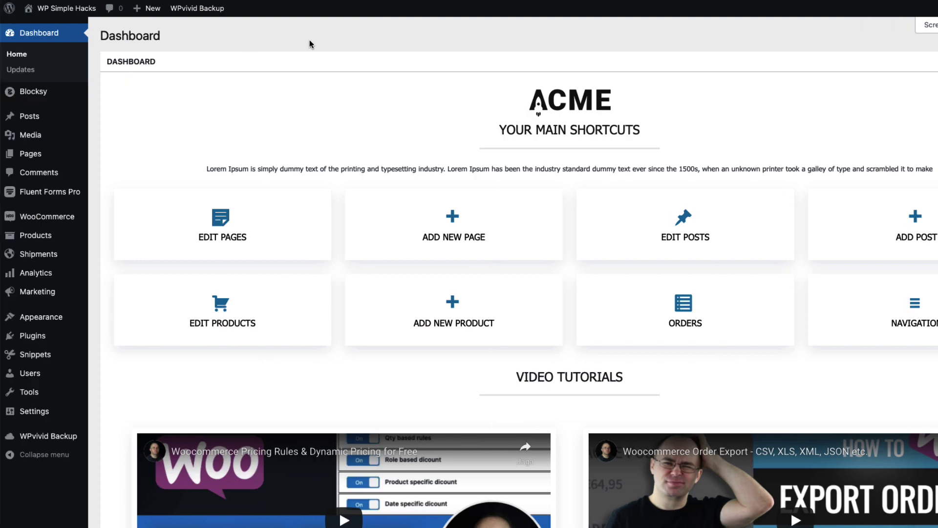
mouse_move(39, 345)
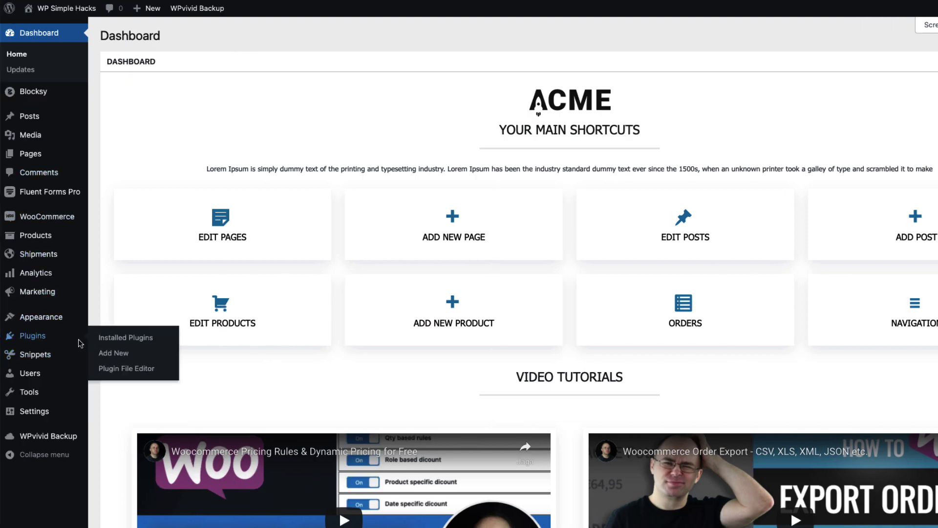
left_click(125, 350)
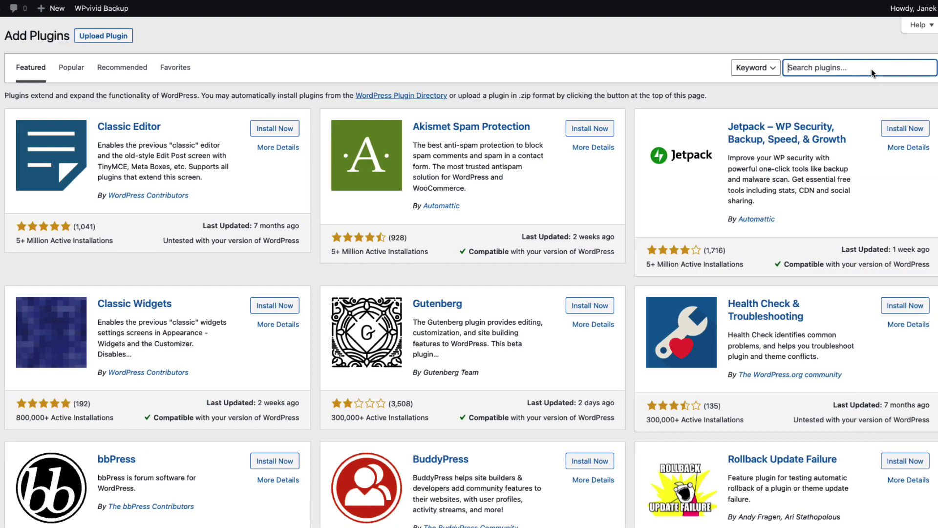
type("kadence blocks")
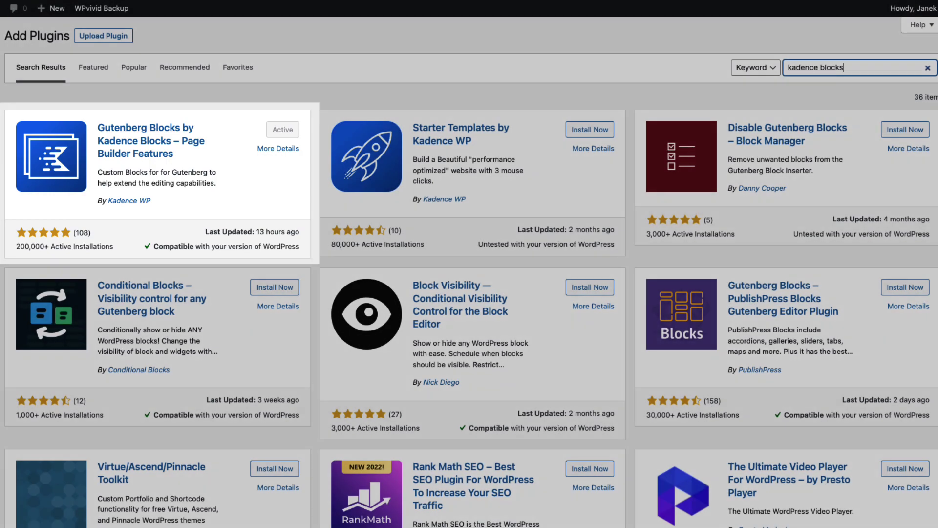
Review the Kadence Blocks plugin details to confirm it is already active, then close them.
left_click(278, 148)
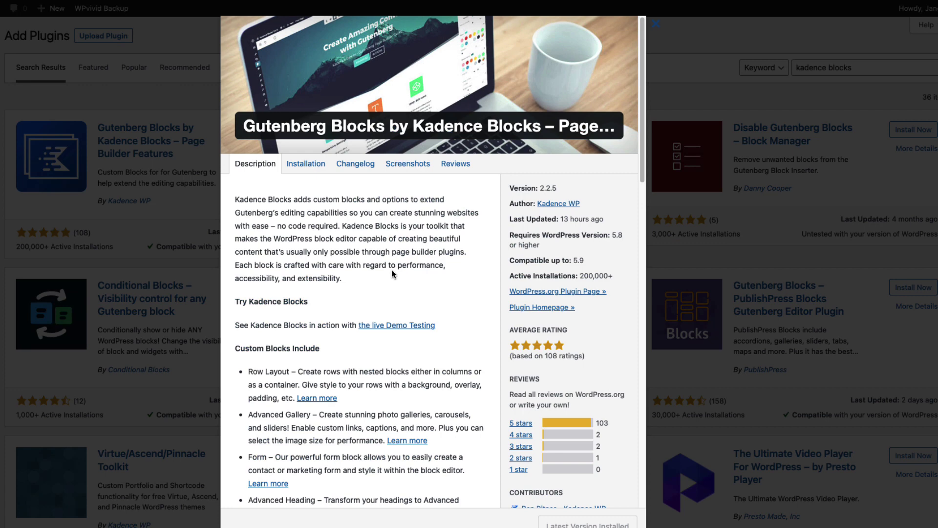
scroll(391, 269, "down", 3)
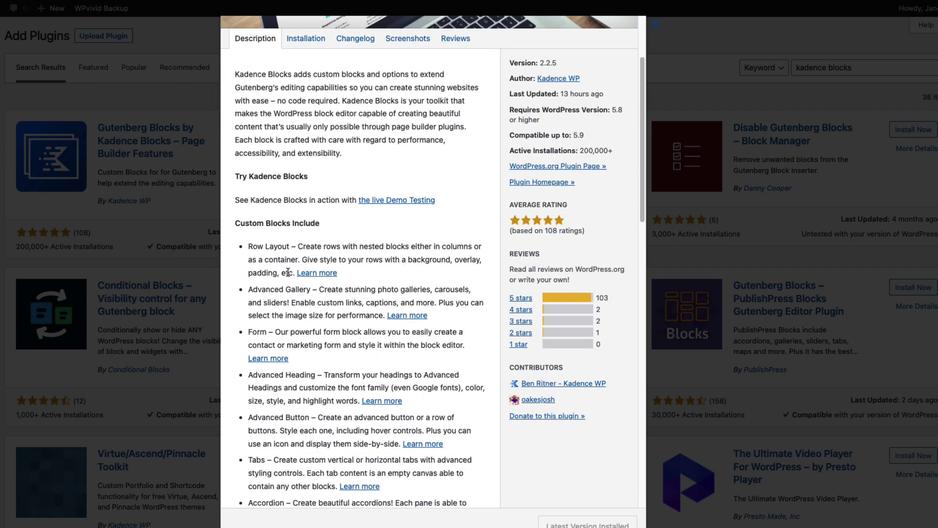
scroll(325, 337, "down", 3)
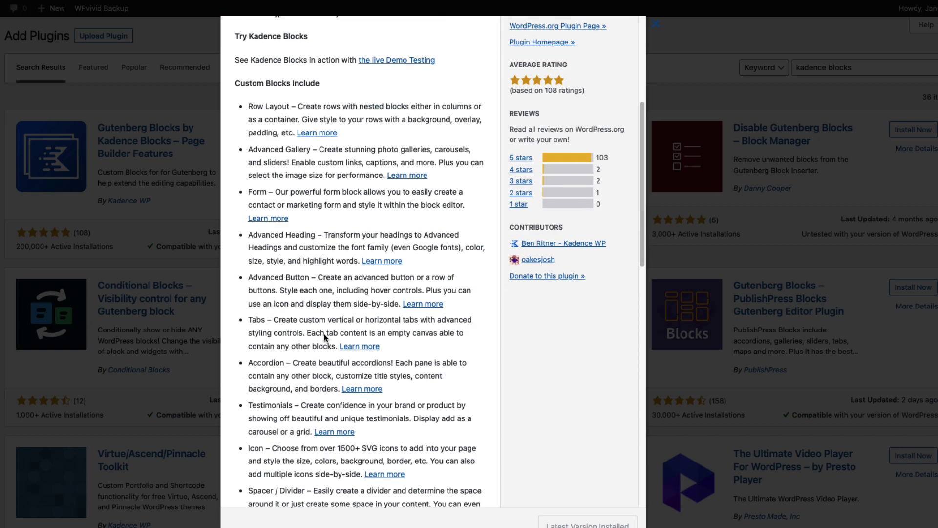
scroll(357, 299, "down", 3)
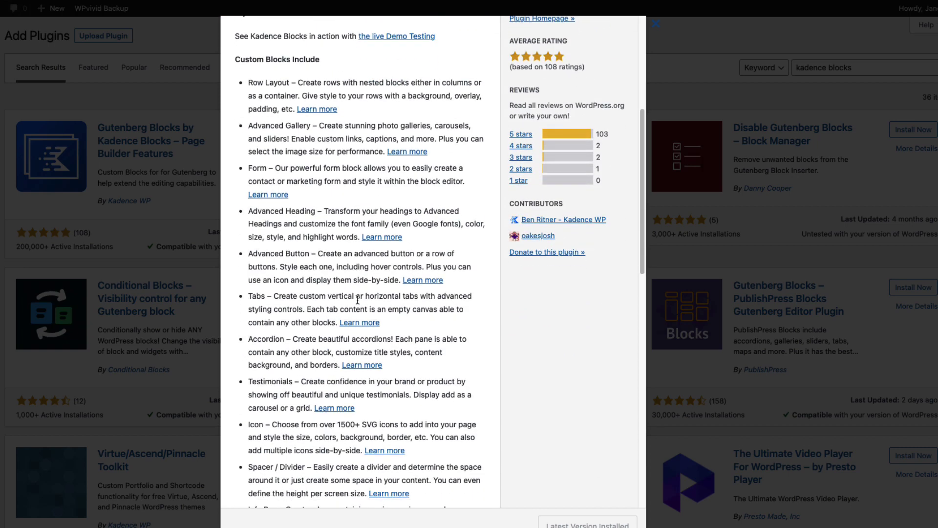
scroll(538, 130, "up", 8)
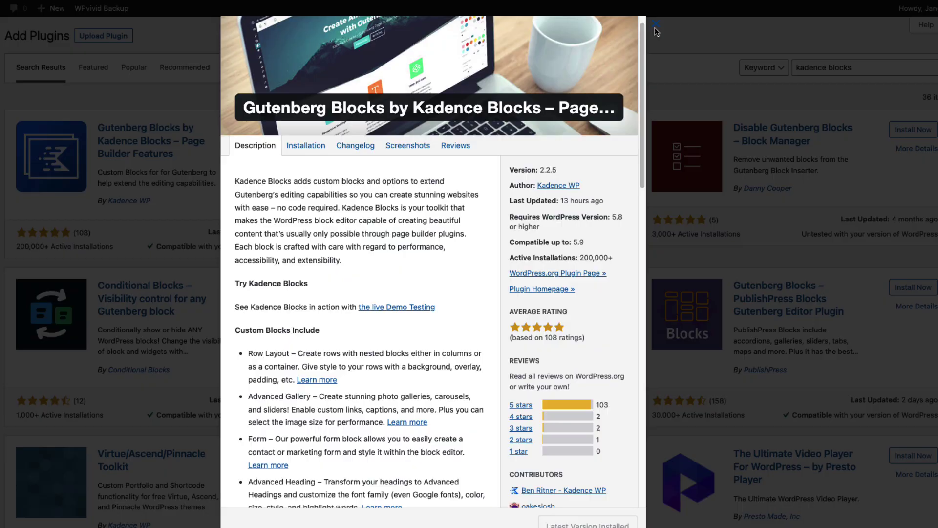
left_click(655, 26)
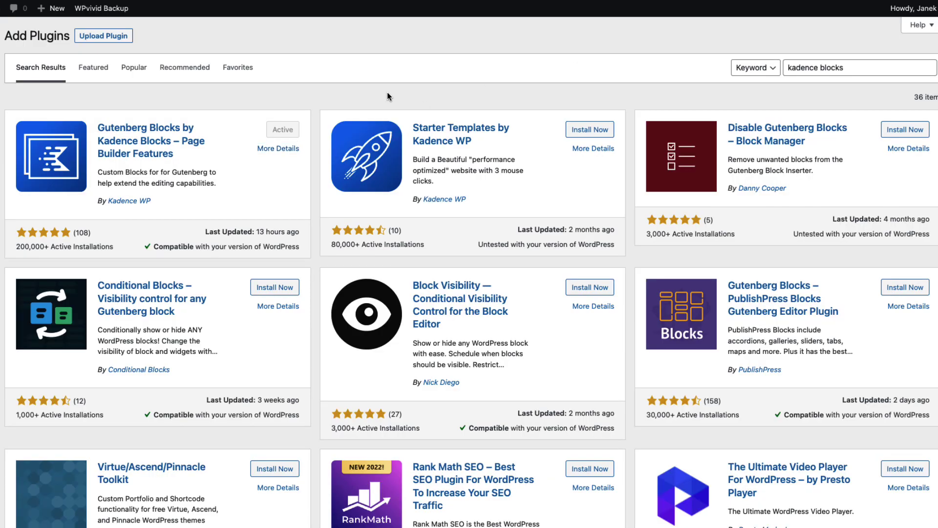
Create a new page titled 'Test animation'.
mouse_move(1, 117)
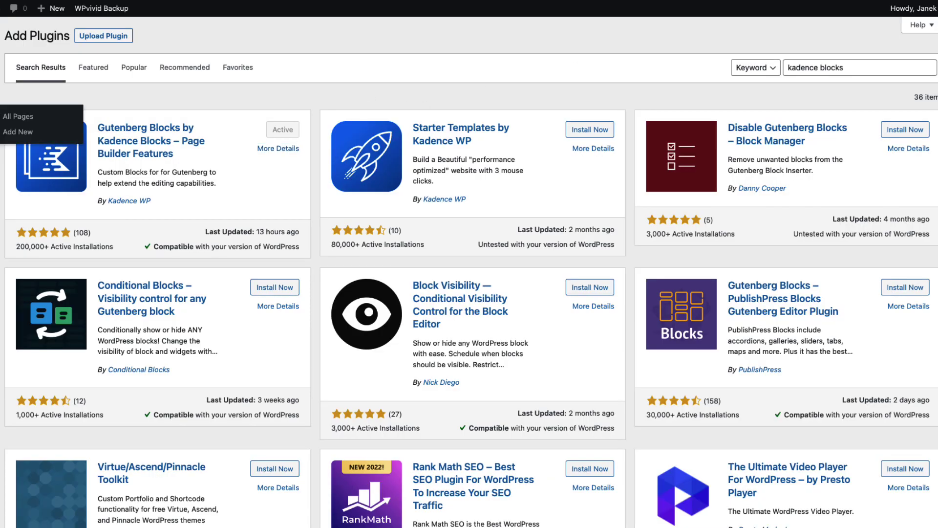
left_click(16, 133)
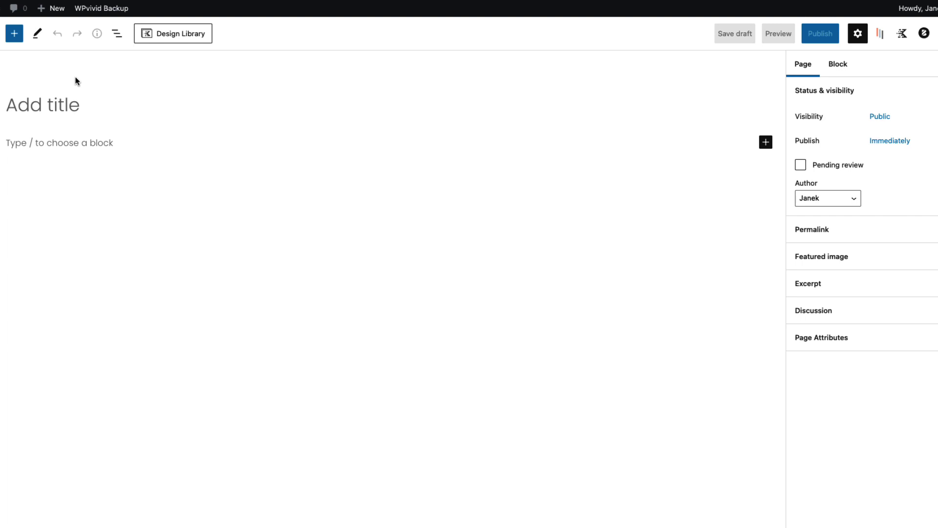
type("Test animation")
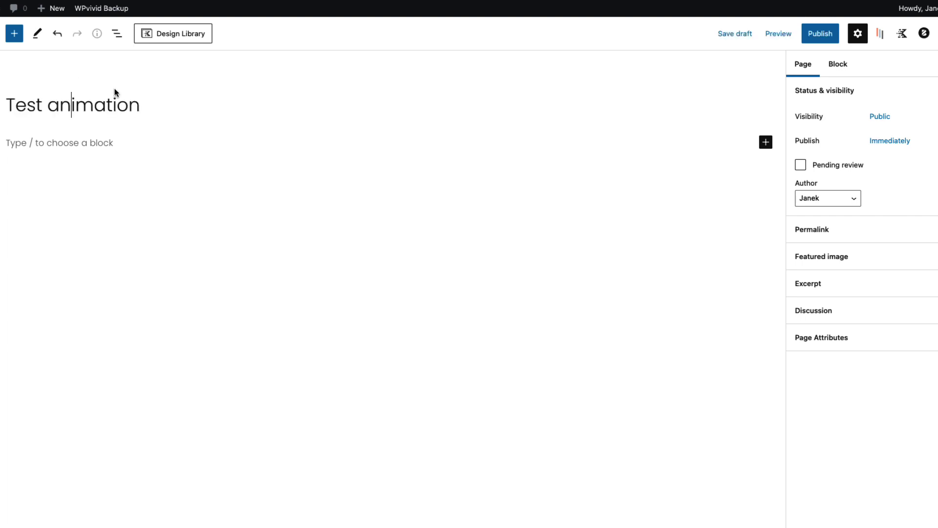
left_click(59, 142)
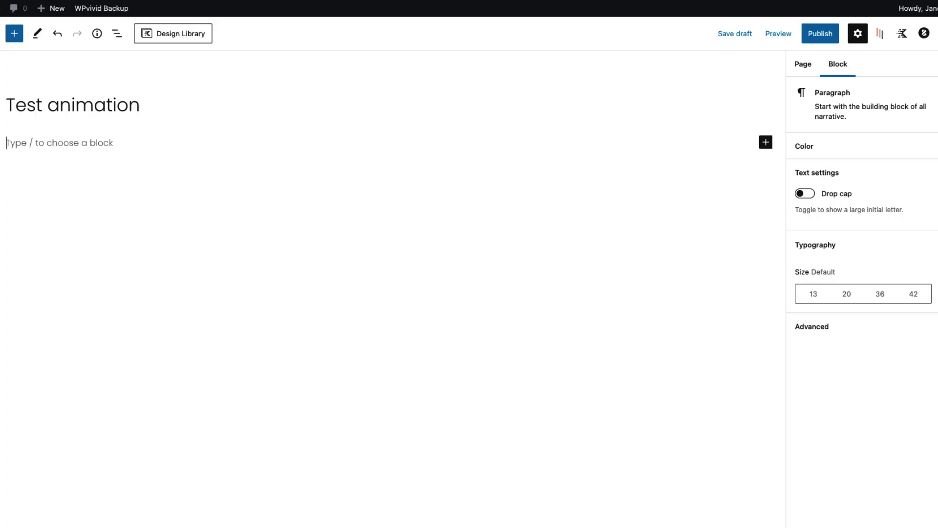
Insert a Kadence Row Layout block with two 50/50 columns.
type("/row")
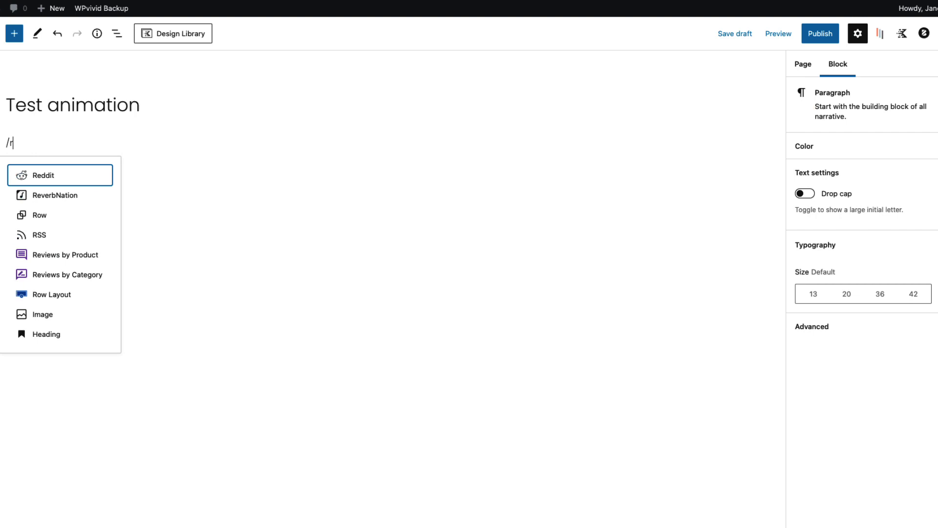
left_click(56, 195)
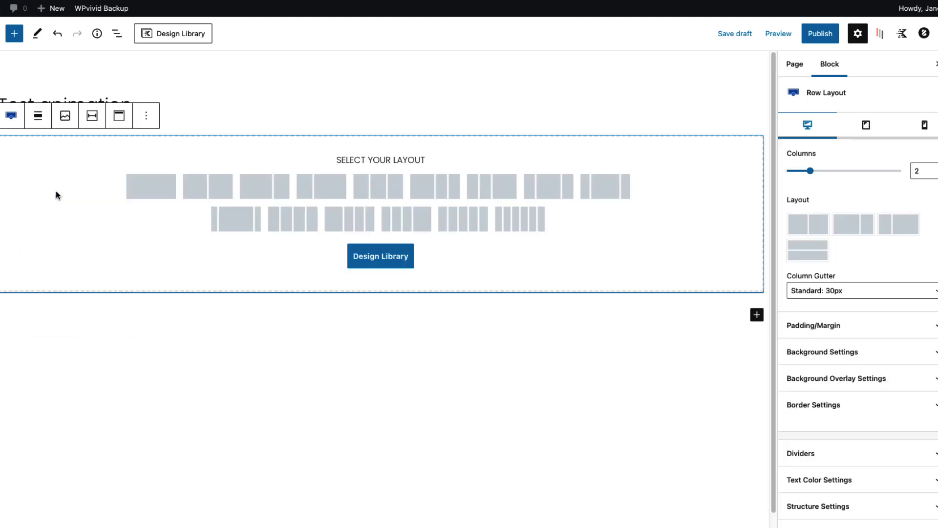
left_click(218, 188)
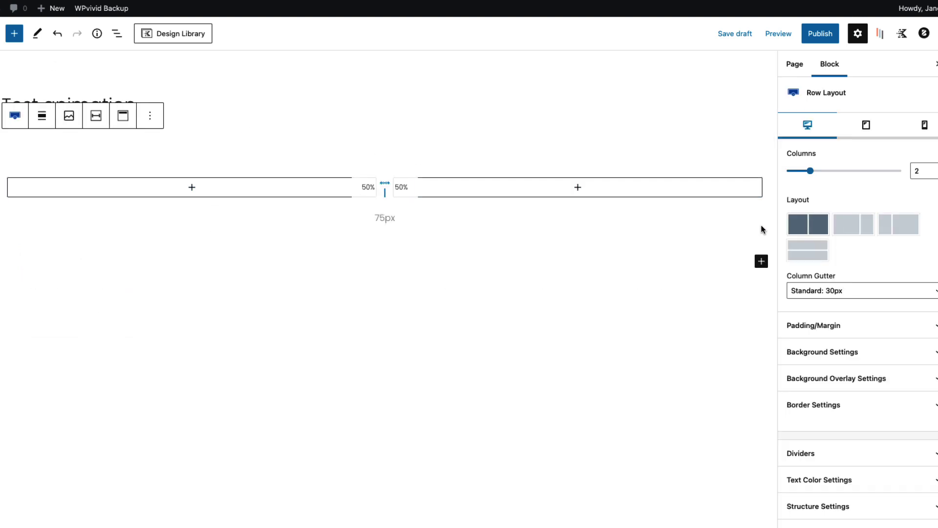
Set banner1.png from the media library as the row's background image.
left_click(850, 352)
left_click(858, 473)
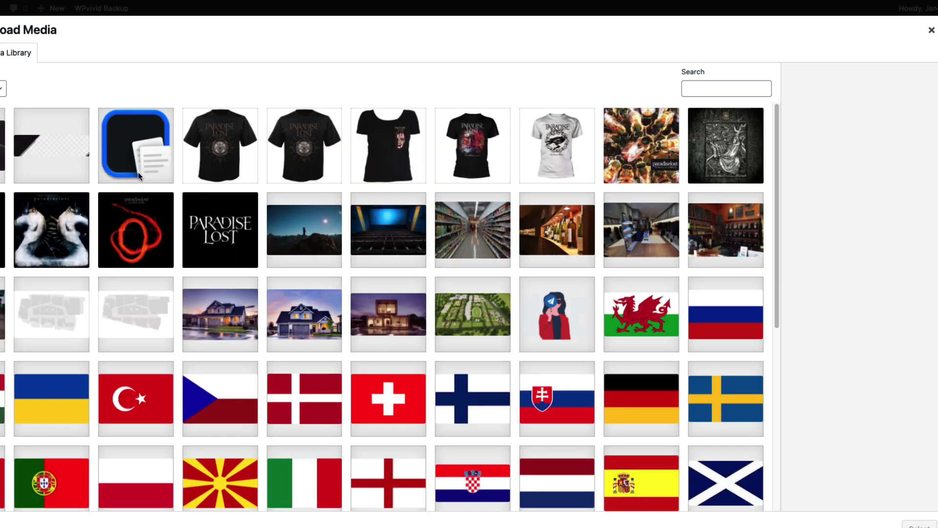
left_click(88, 157)
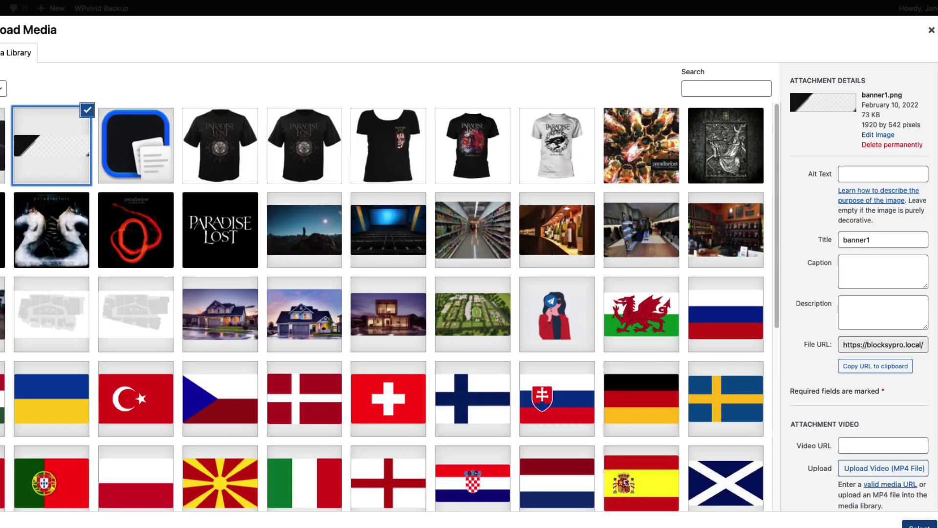
left_click(918, 524)
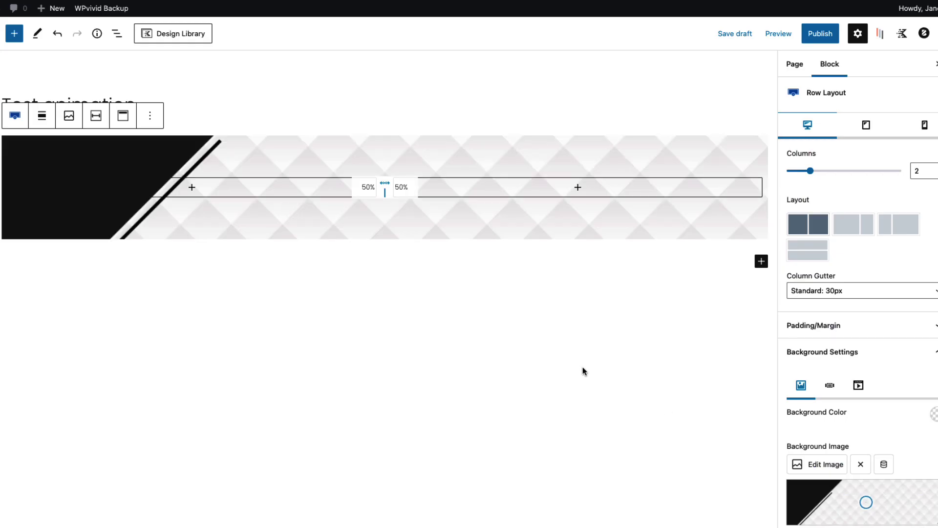
Make the row full width with its columns aligned to the middle.
left_click(42, 117)
left_click(63, 209)
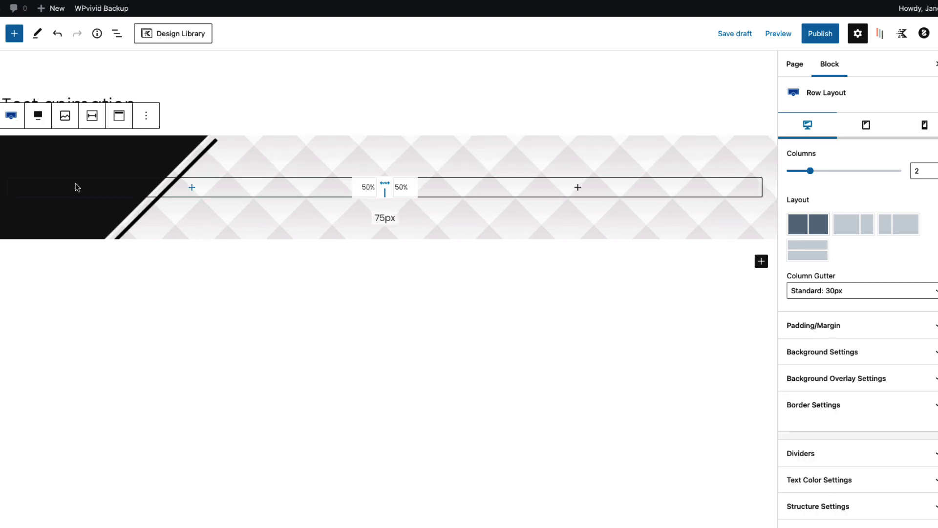
left_click(119, 119)
left_click(130, 175)
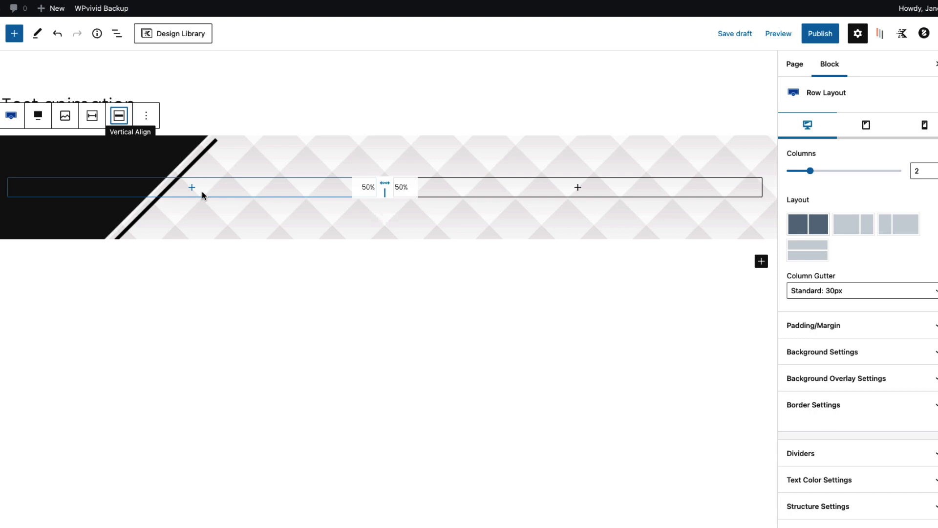
Add an Advanced Heading and an Advanced Button below it in the left column.
left_click(200, 191)
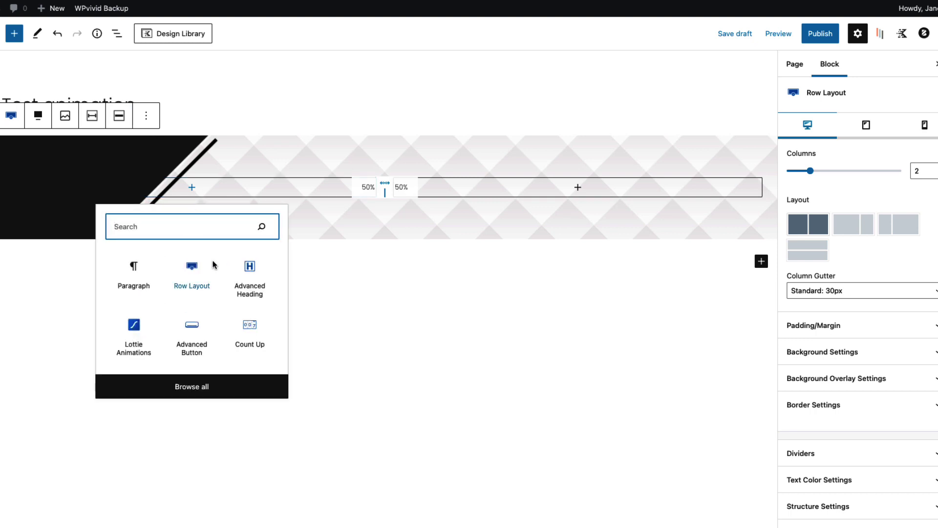
left_click(251, 276)
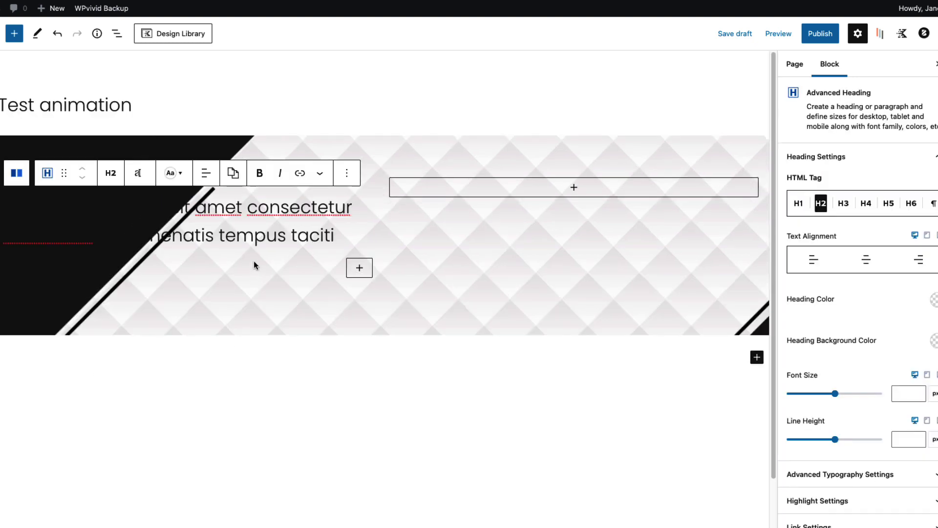
left_click(353, 270)
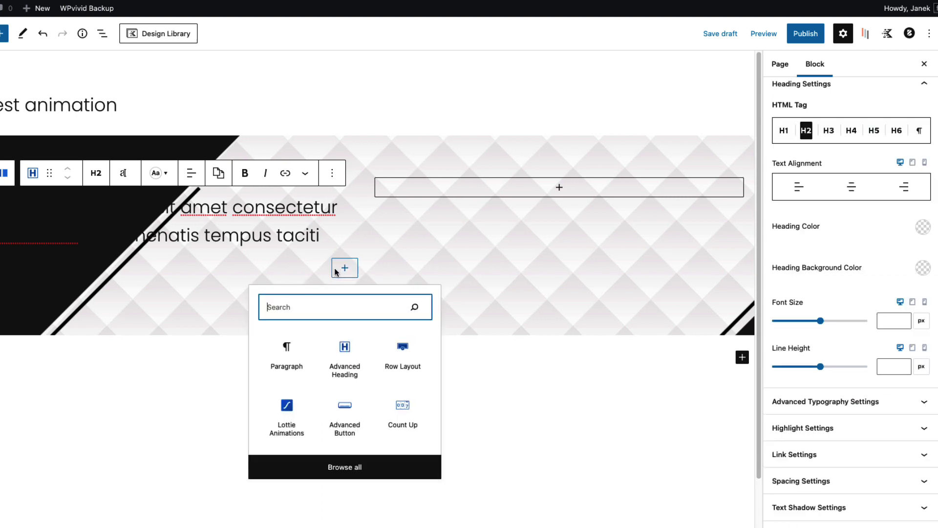
type("but")
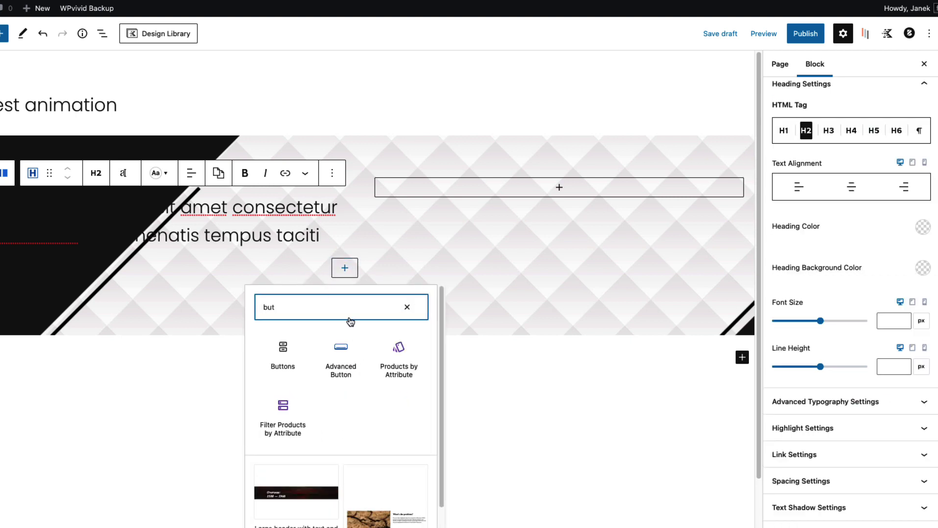
left_click(346, 359)
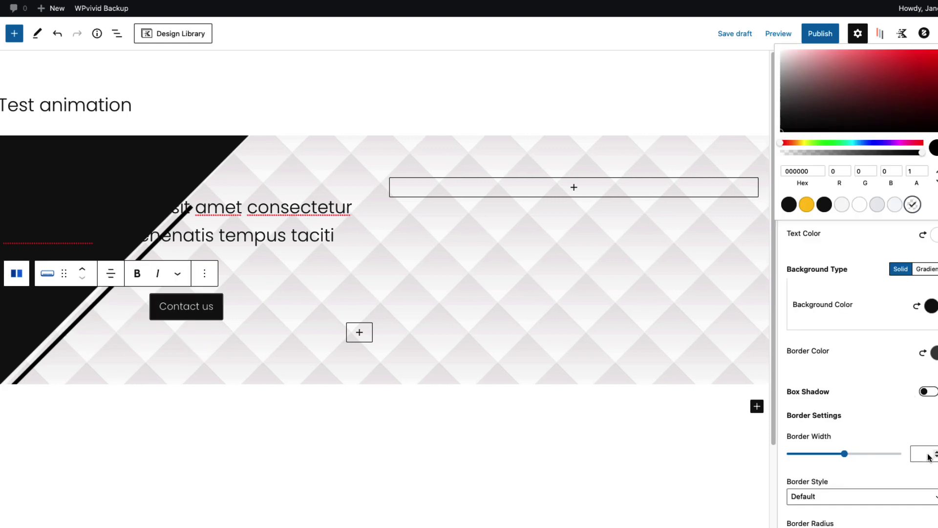
Set the button's border width to 0 and its border radius to 50.
left_click(921, 454)
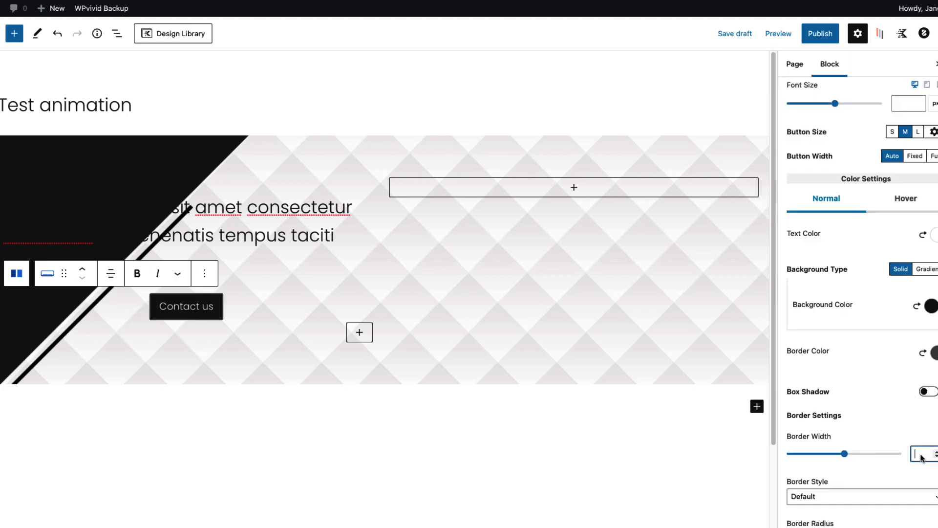
type("0")
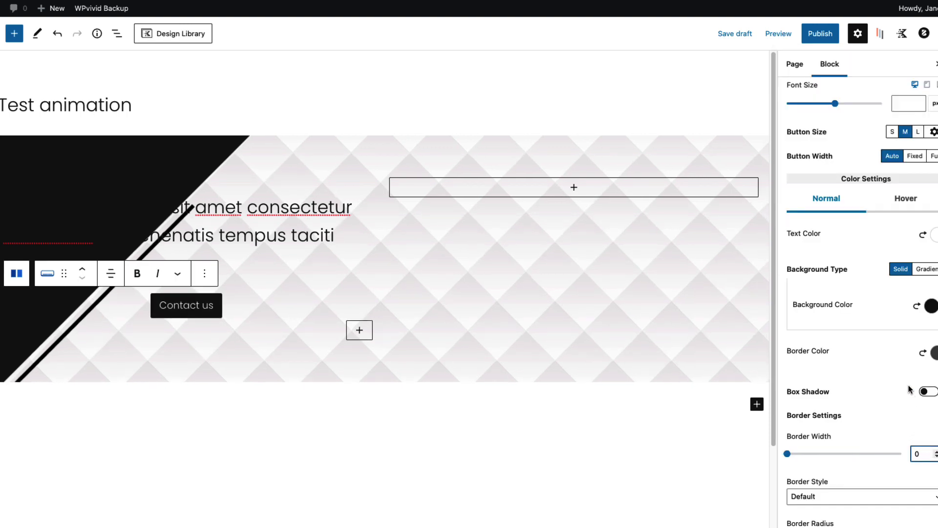
scroll(910, 390, "down", 4)
left_click(920, 411)
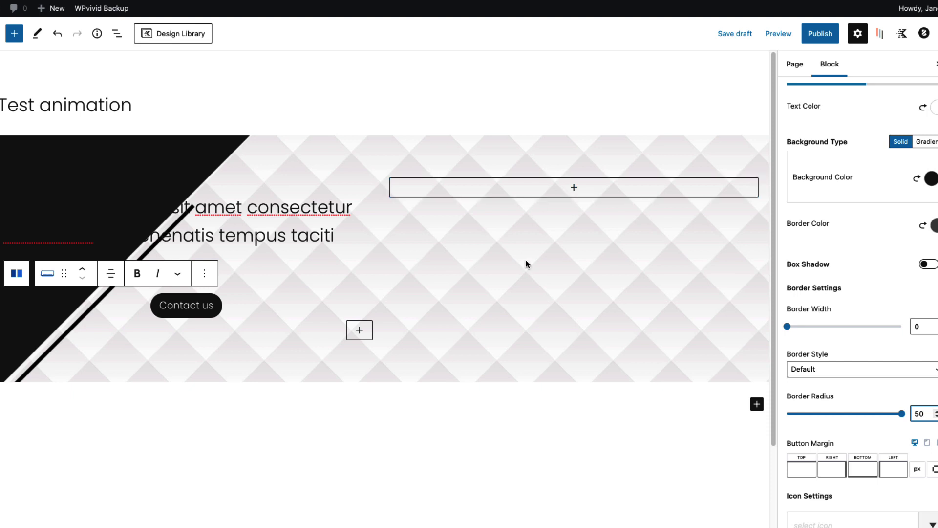
Insert a Lottie Animations block into the empty right column.
left_click(571, 188)
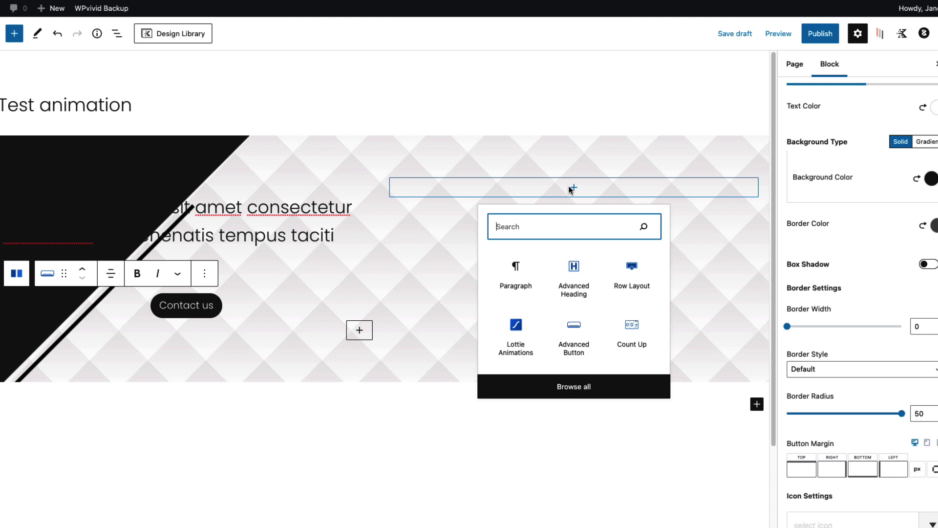
type("lott")
left_click(514, 265)
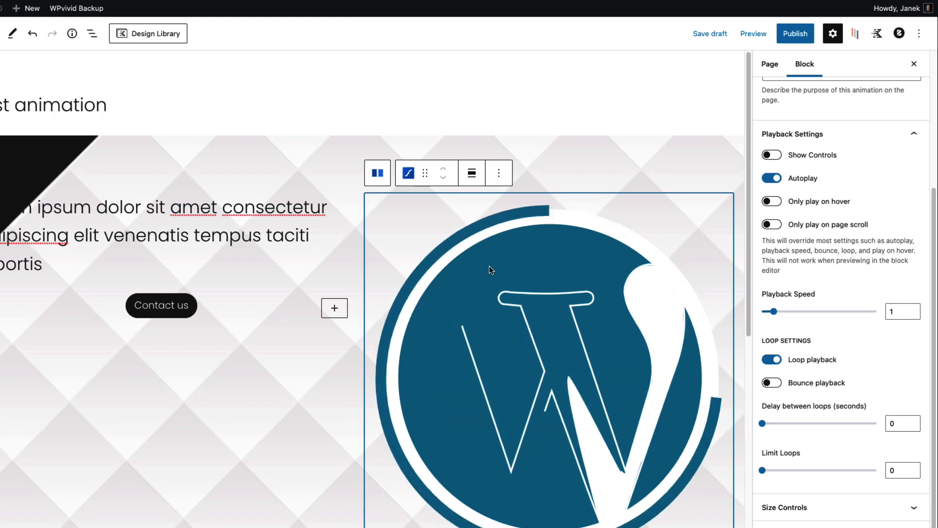
Check the File Source options and keep Remote URL as the animation source.
scroll(874, 181, "up", 4)
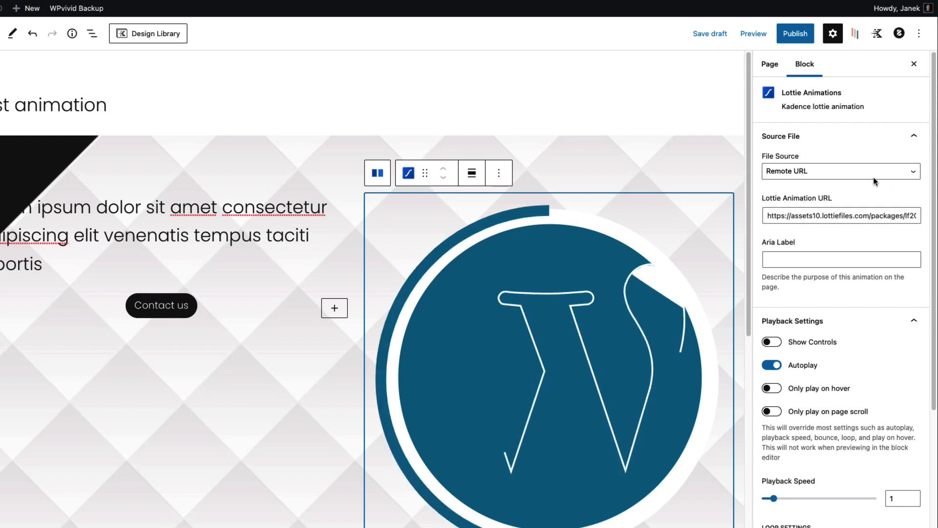
left_click(807, 172)
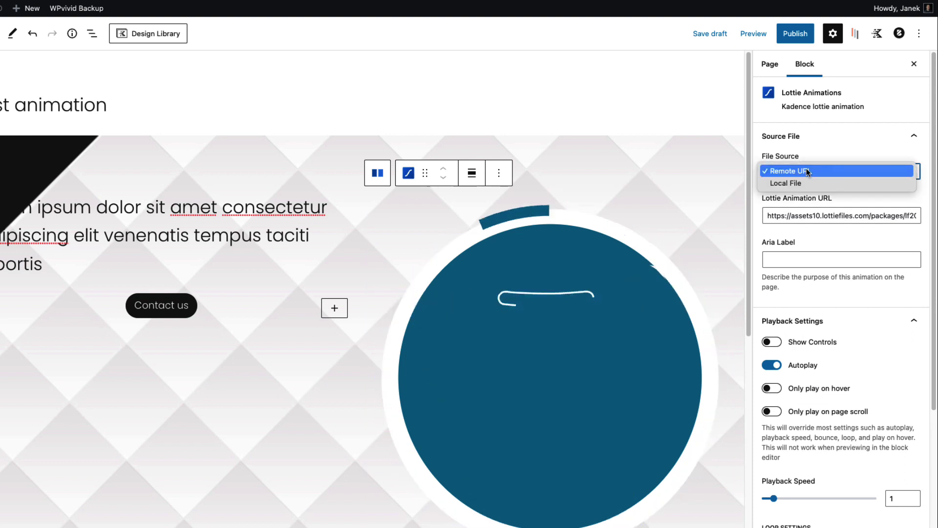
left_click(808, 217)
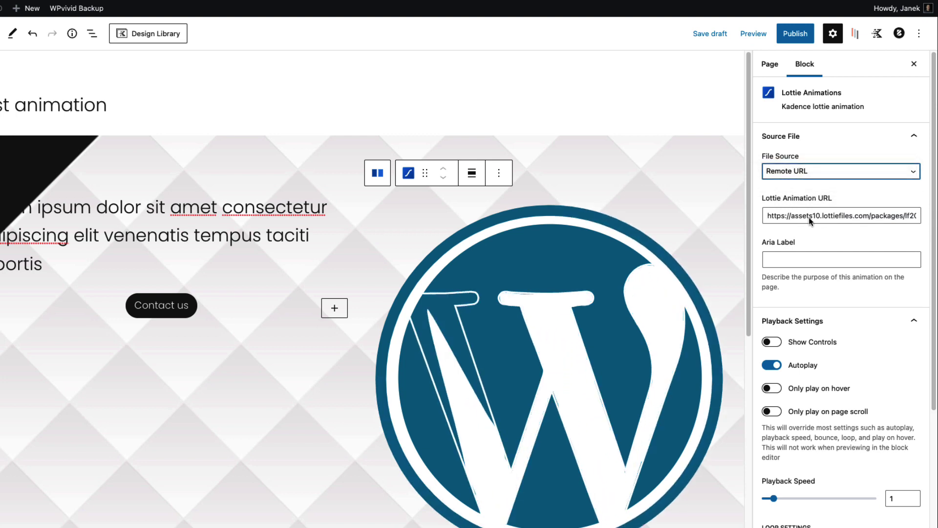
left_click(802, 171)
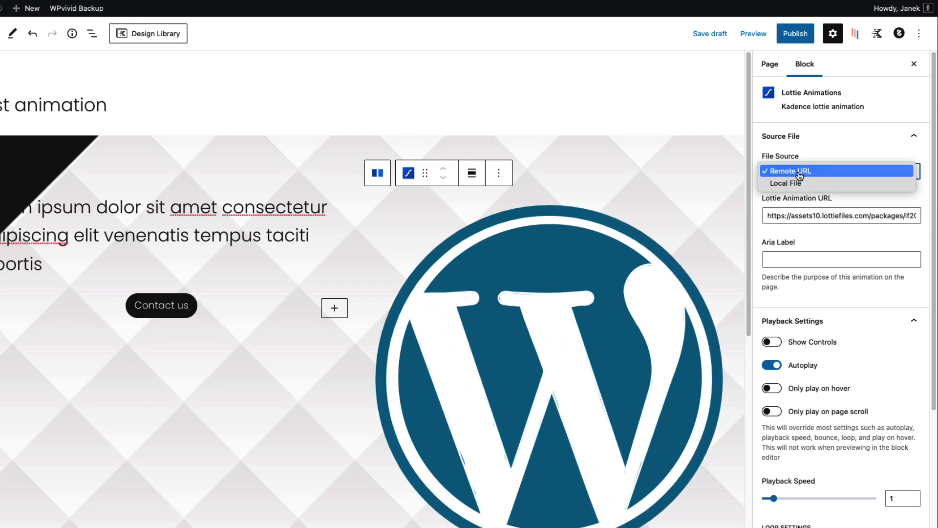
left_click(834, 138)
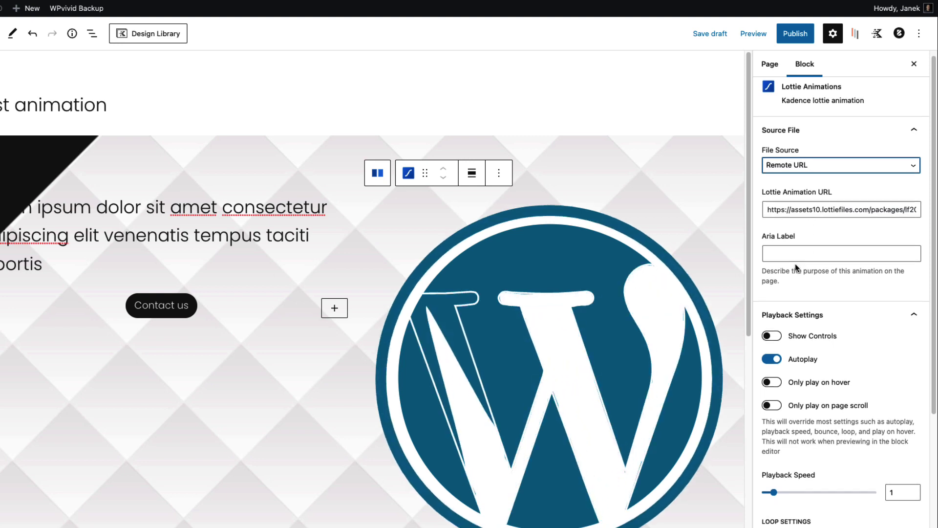
scroll(795, 263, "down", 1)
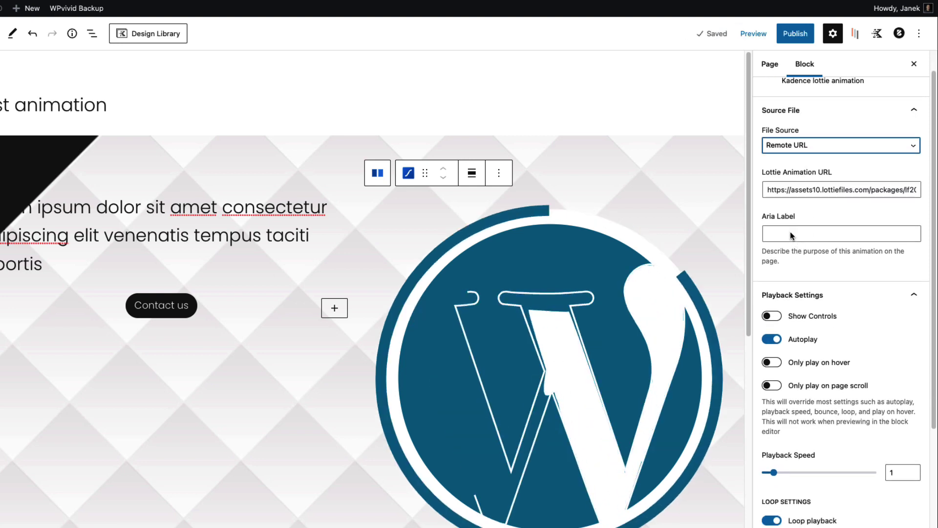
Turn the Lottie animation's Show Controls option on, then off again.
scroll(790, 231, "down", 4)
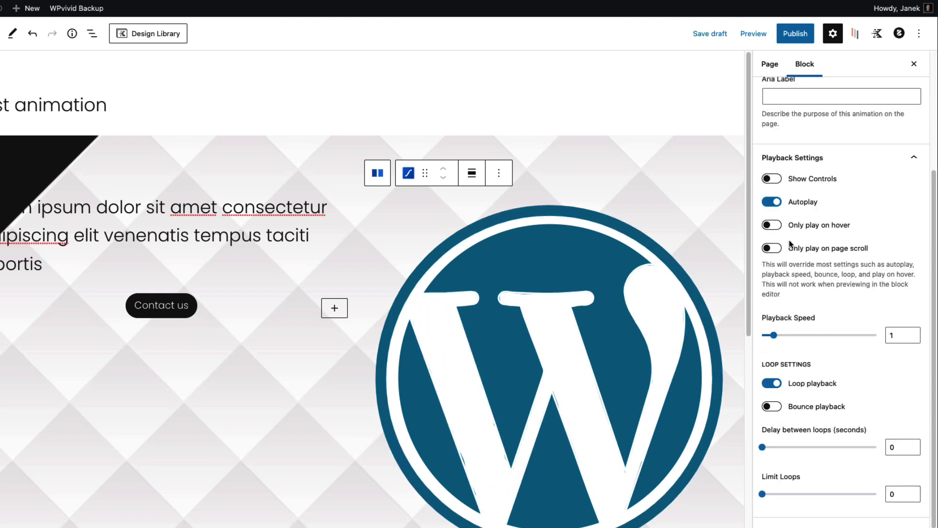
left_click(771, 178)
scroll(641, 289, "down", 2)
scroll(640, 283, "down", 2)
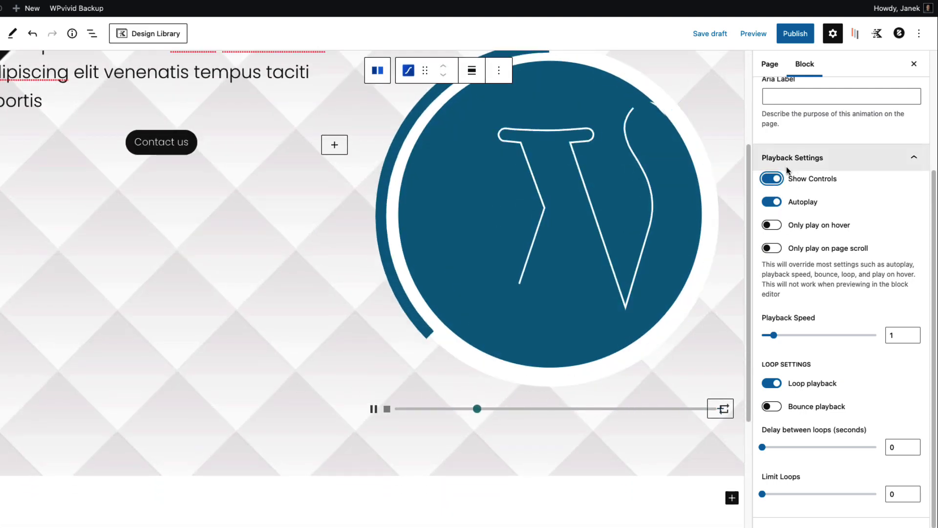
left_click(773, 179)
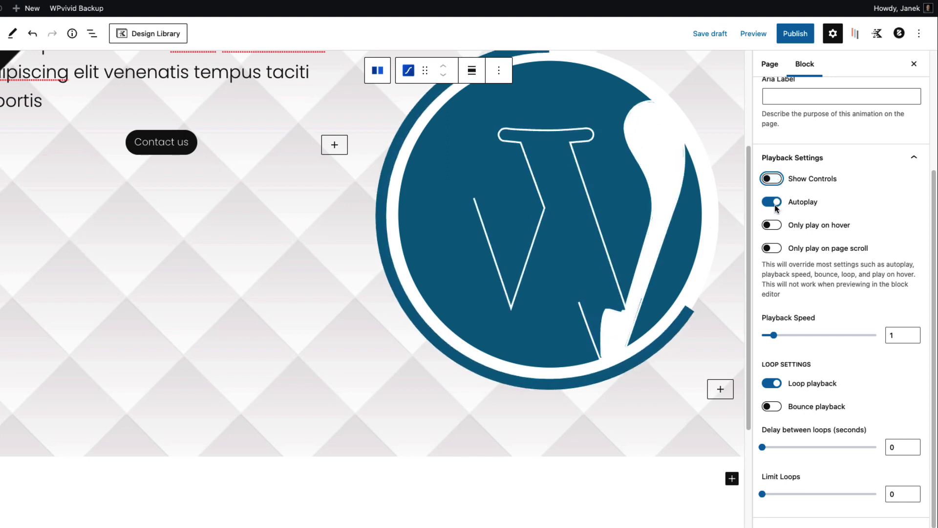
Switch Autoplay off and try Only play on page scroll before turning it off.
left_click(775, 204)
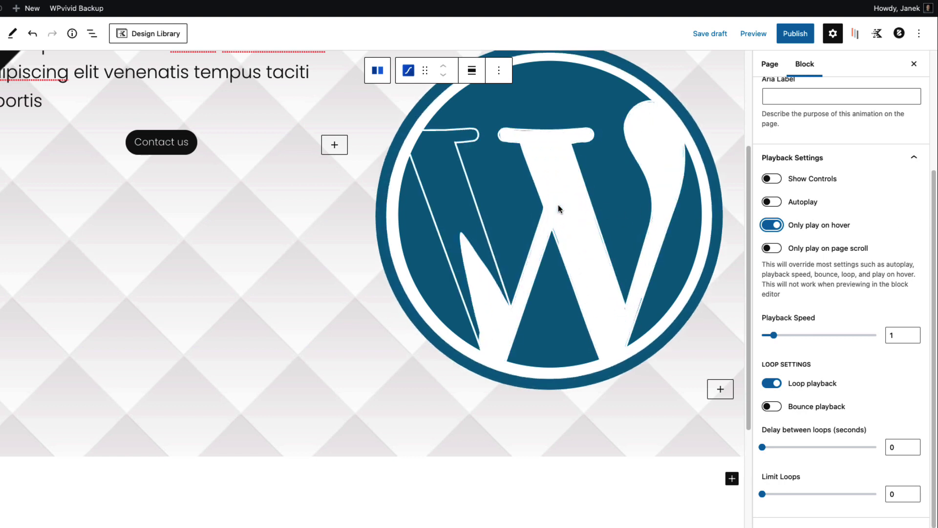
left_click(776, 248)
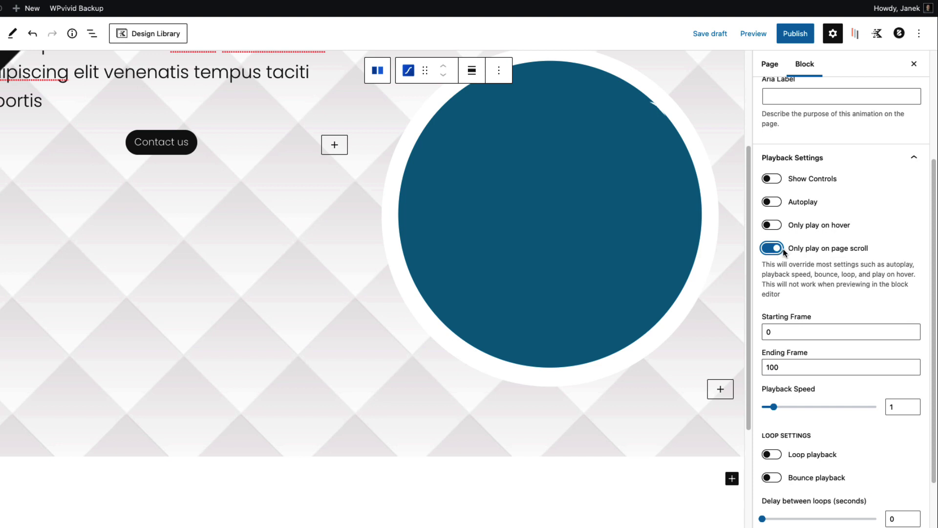
left_click_drag(763, 264, 848, 286)
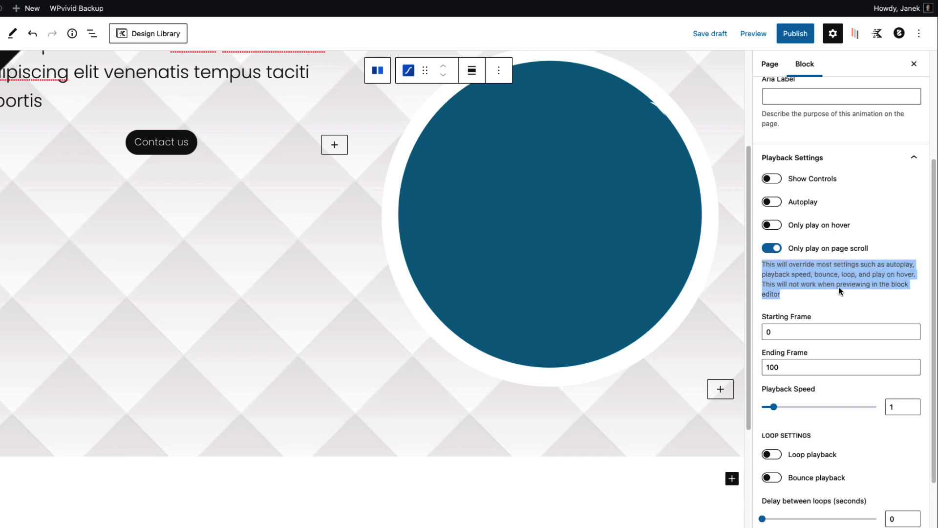
left_click(777, 249)
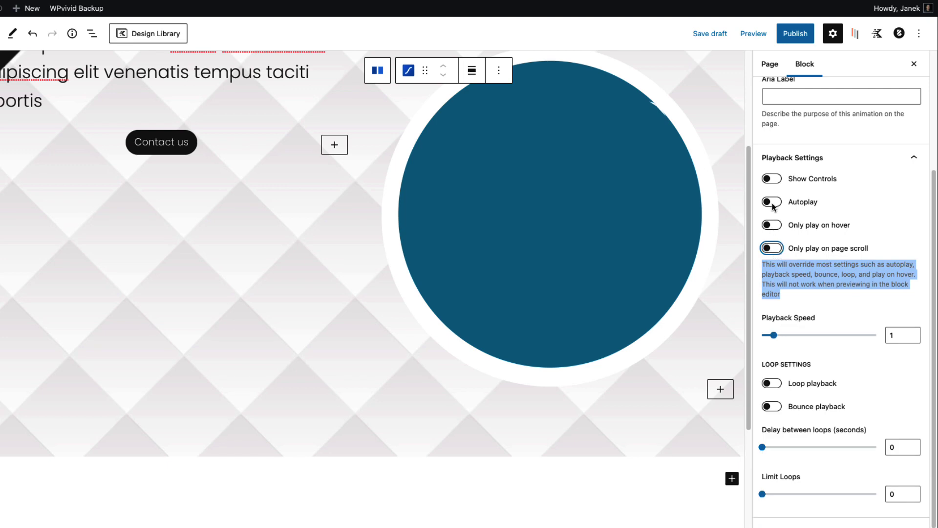
scroll(842, 267, "down", 1)
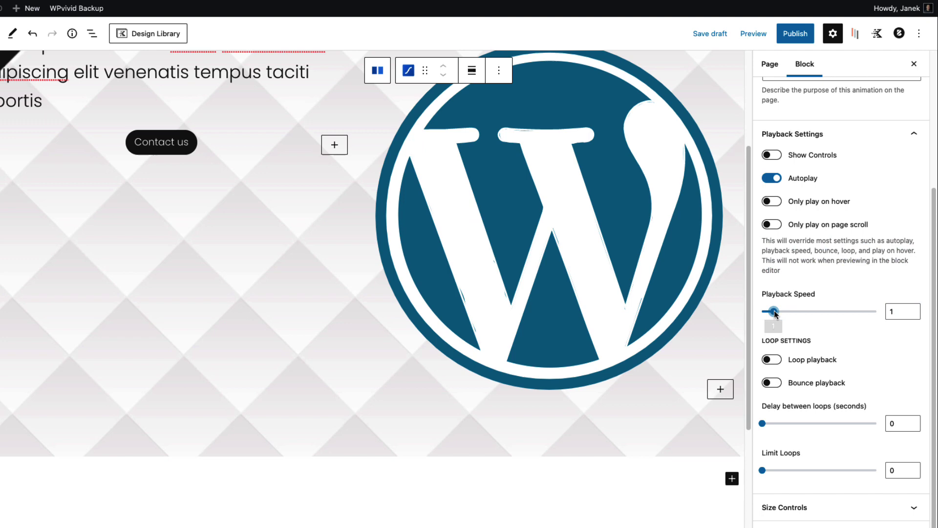
Set playback speed 0.6, enable Loop with a 3-second delay, and limit loops to 3.
mouse_move(774, 310)
left_mouse_down()
mouse_move(839, 313)
mouse_move(769, 311)
left_mouse_up()
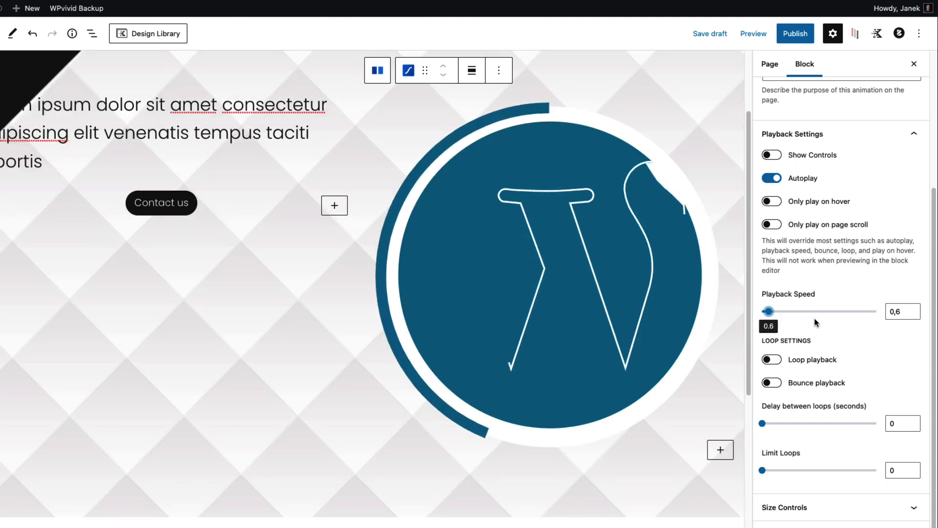
left_click(774, 358)
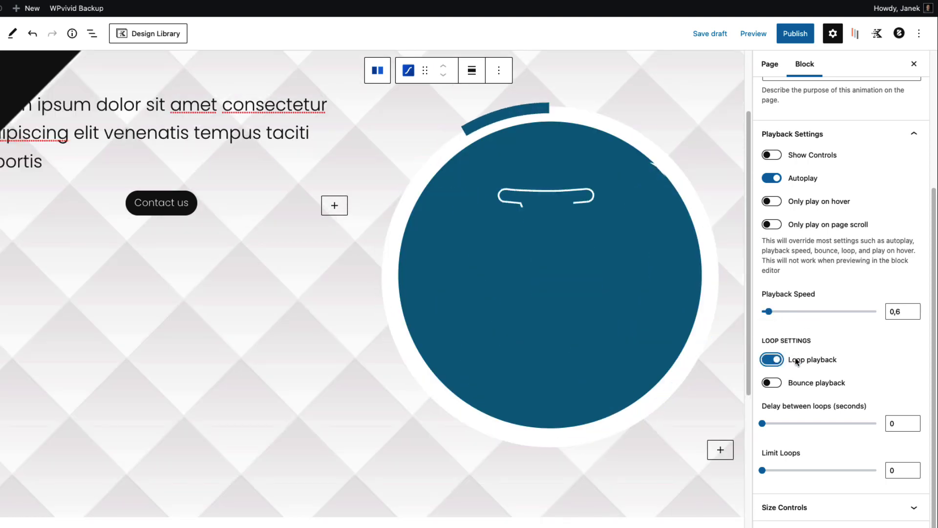
left_click(896, 425)
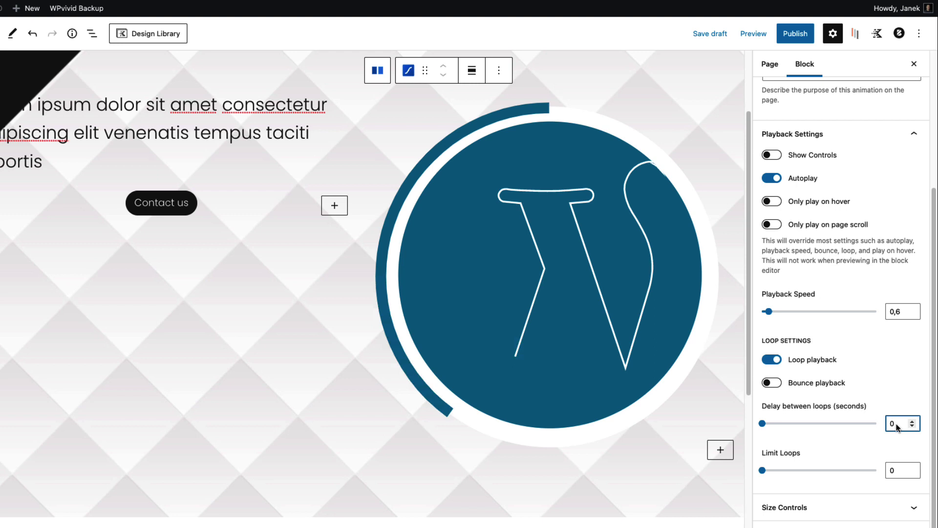
type("3")
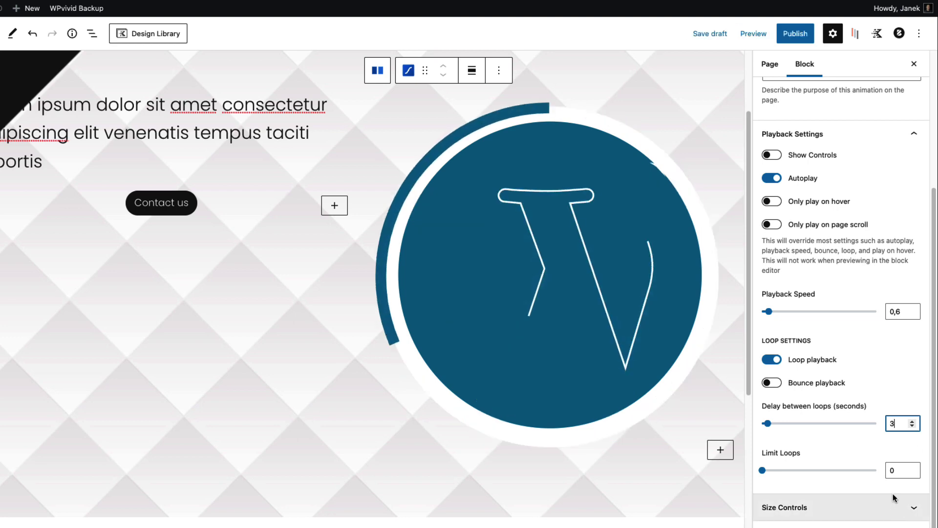
left_click(893, 470)
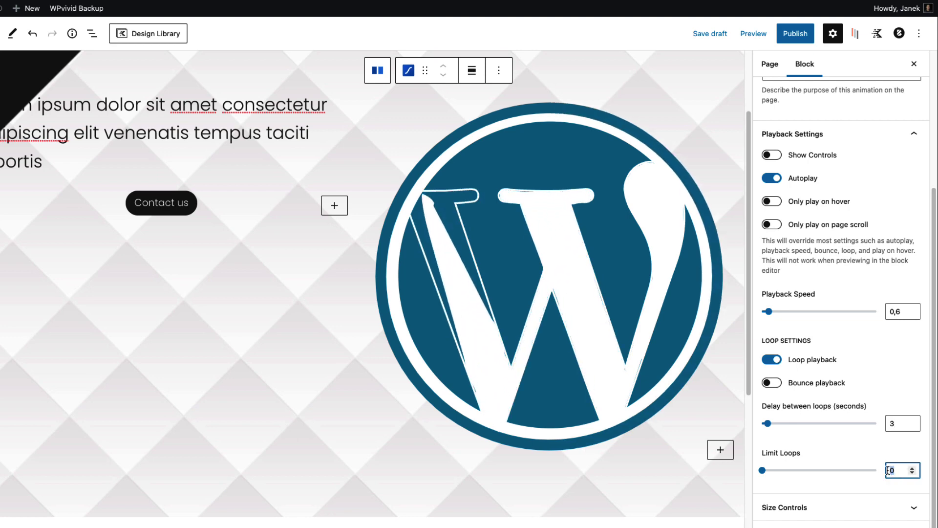
key("BackSpace")
type("3")
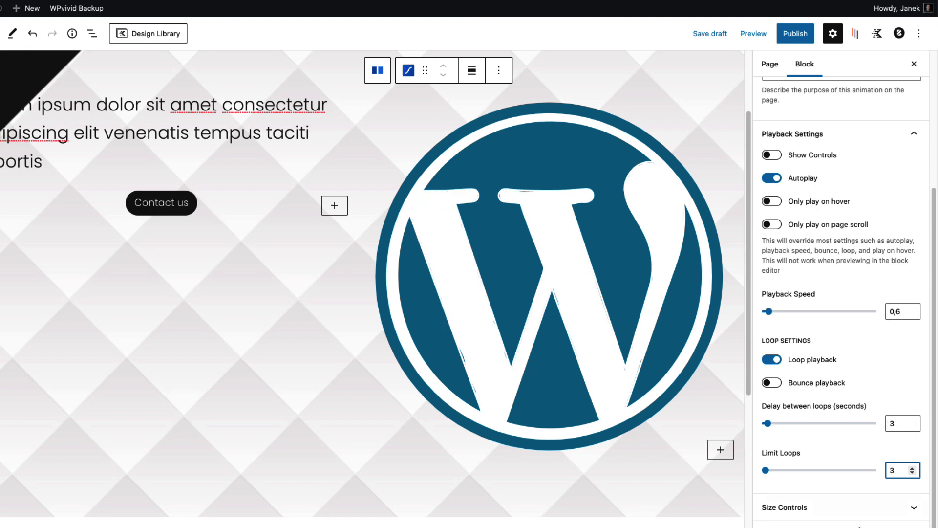
Set the Lottie animation's Max Width to 350 in Size Controls.
left_click(858, 508)
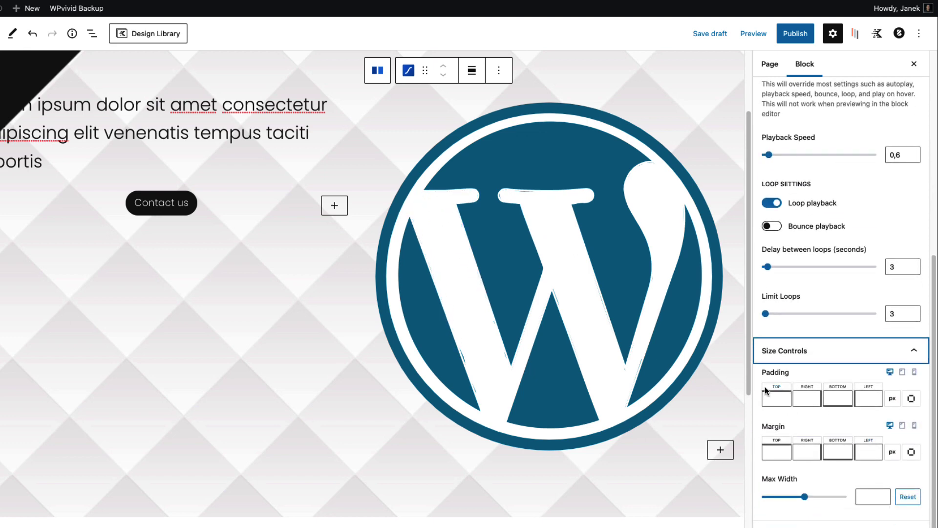
left_click(864, 496)
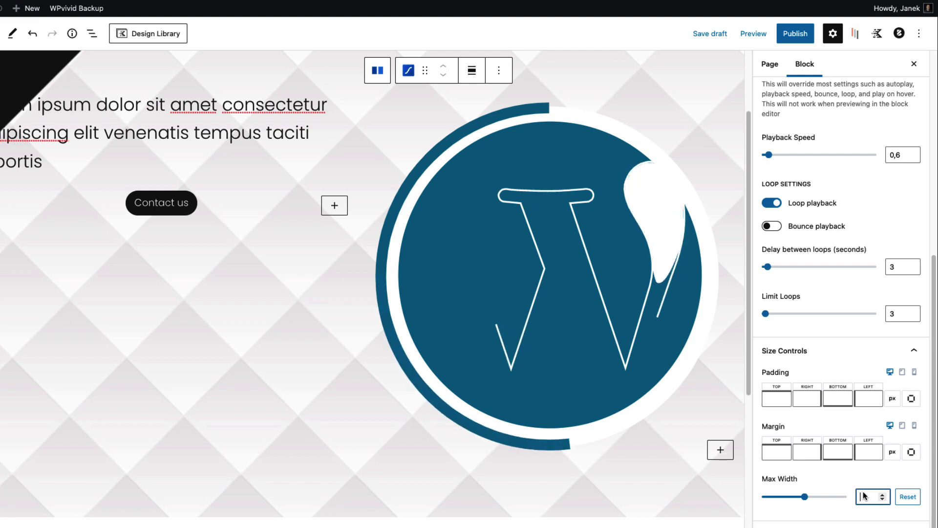
type("350")
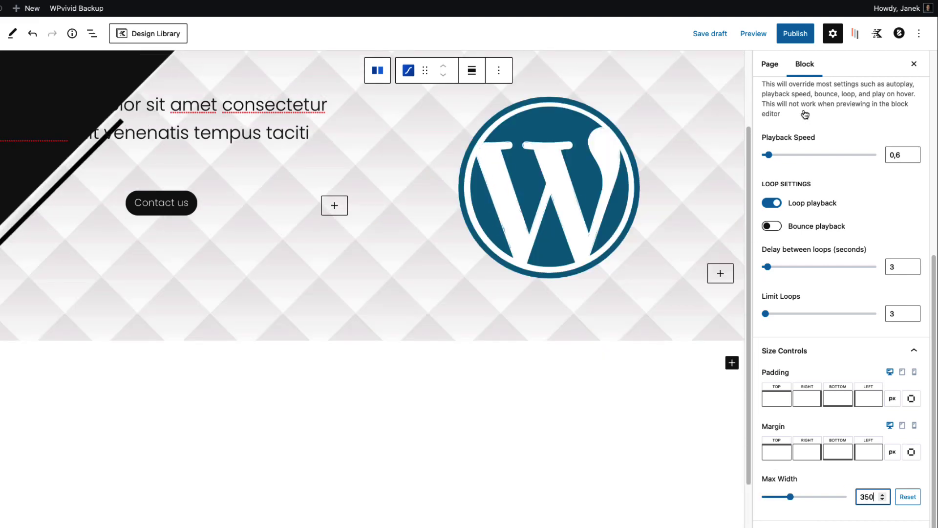
Publish the Test animation page and return from the live page to the editor.
left_click(797, 38)
left_click(813, 33)
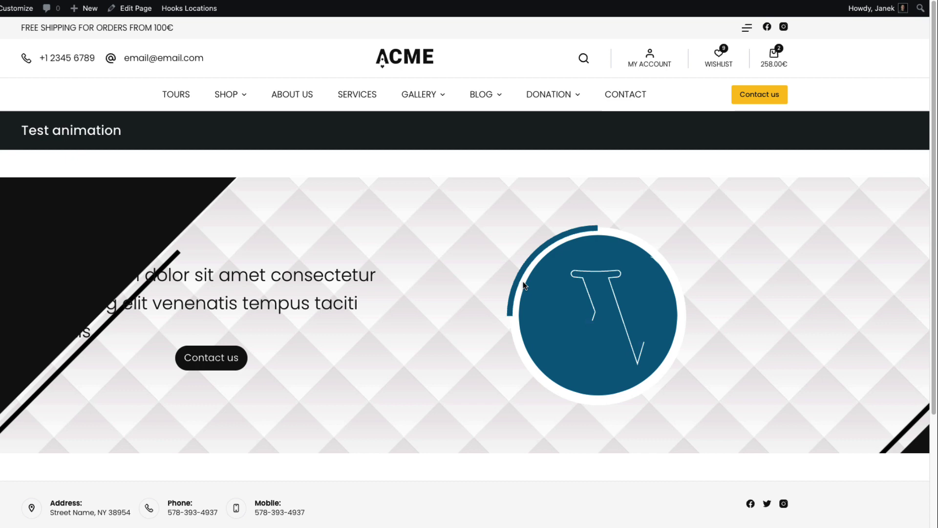
key("ctrl+w")
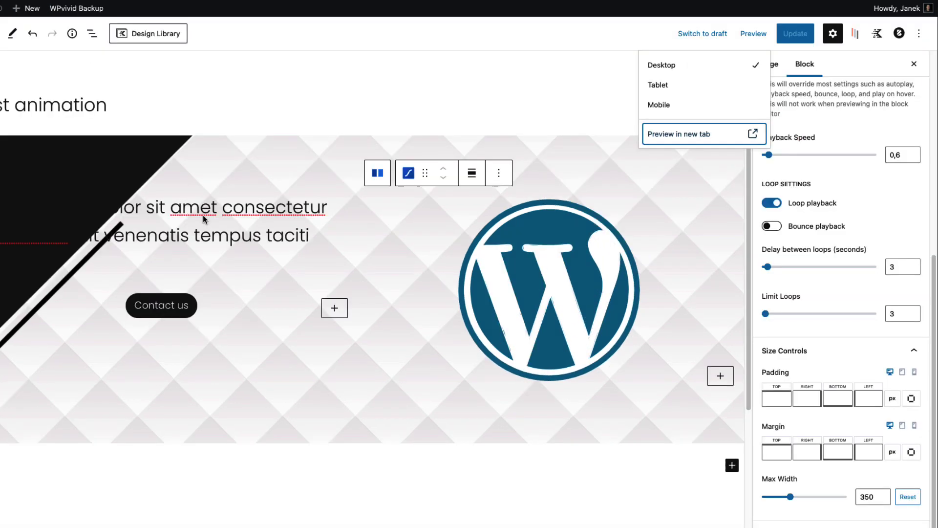
Centre-align the hero heading, set its Padding Top to 60, and update the page.
left_click(205, 213)
left_click(172, 177)
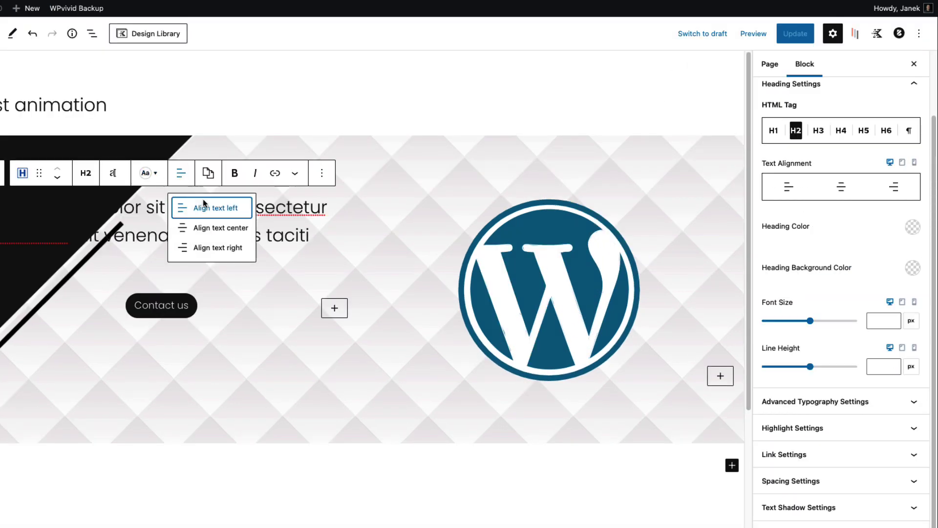
left_click(211, 227)
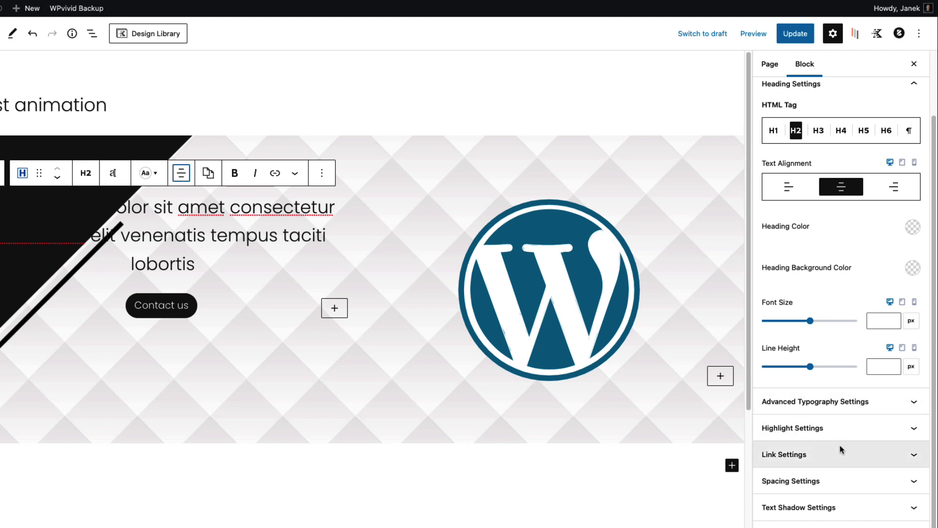
left_click(806, 481)
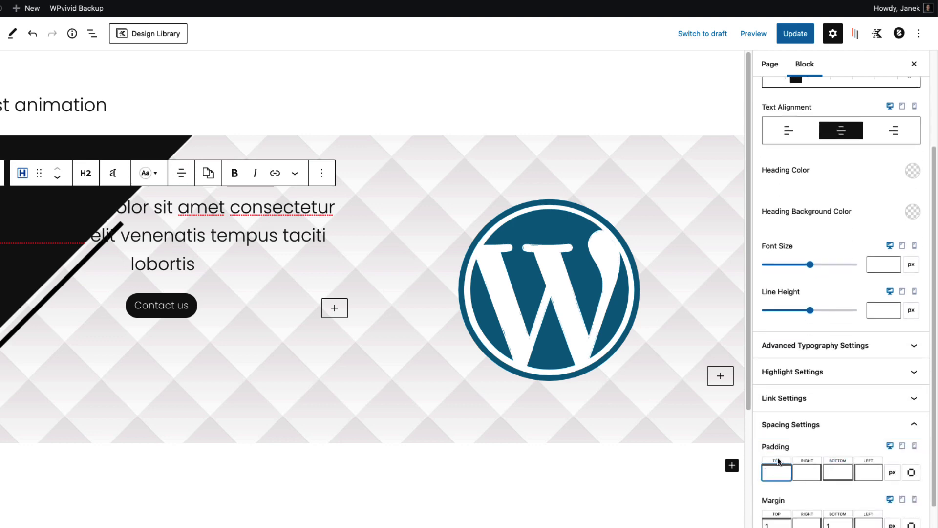
type("60")
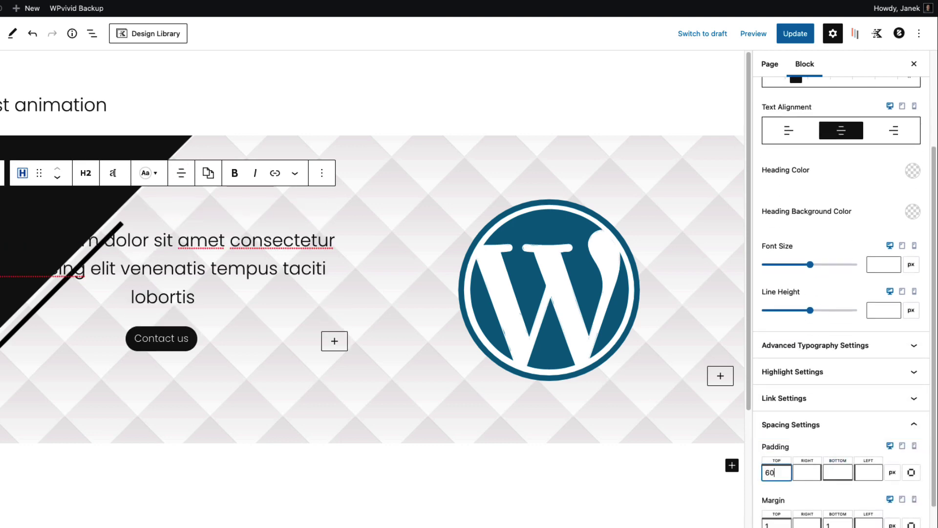
left_click(795, 33)
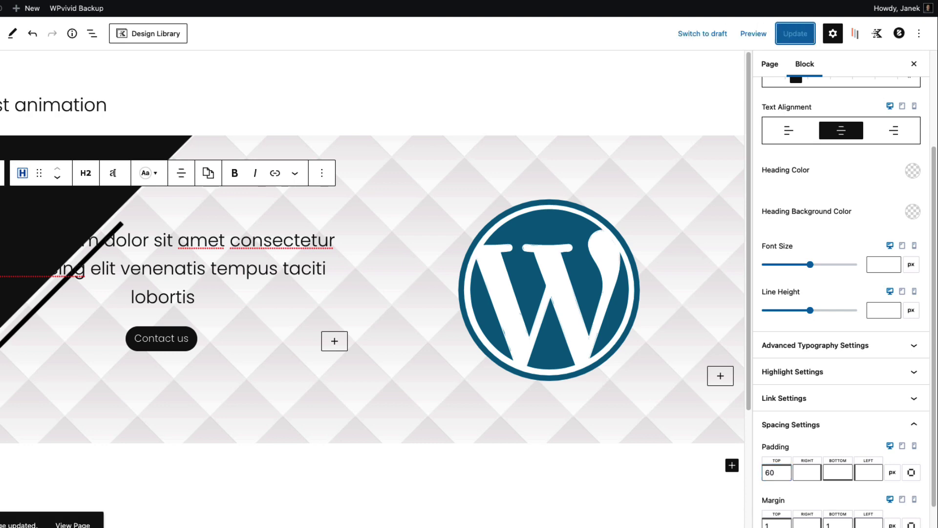
Search LottieFiles for 'phone' animations and open the Login dialog.
left_click(547, 274)
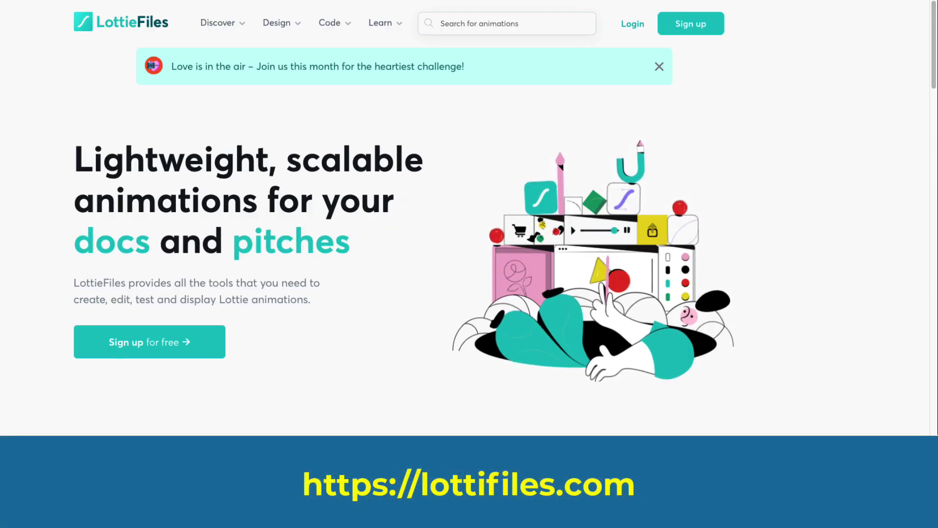
left_click(505, 27)
type("phone")
key("Return")
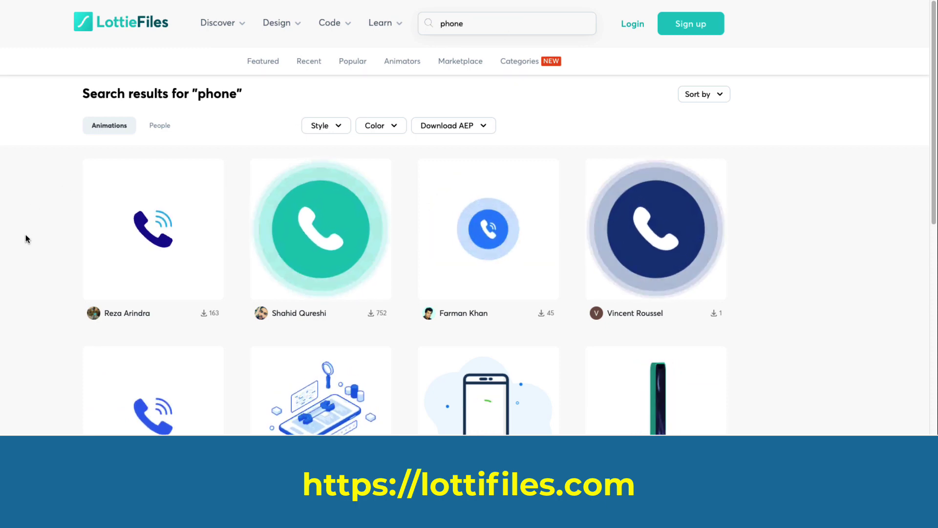
scroll(29, 228, "down", 10)
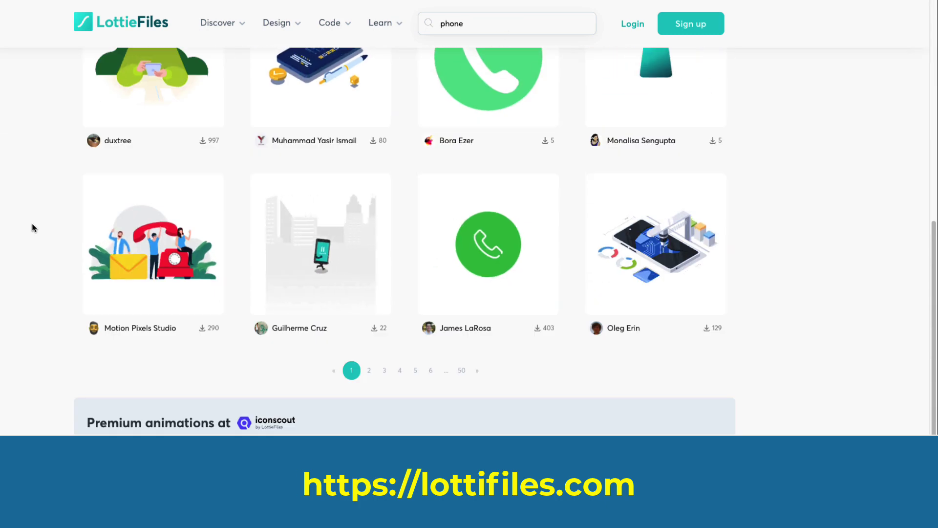
scroll(31, 223, "up", 9)
scroll(32, 223, "up", 3)
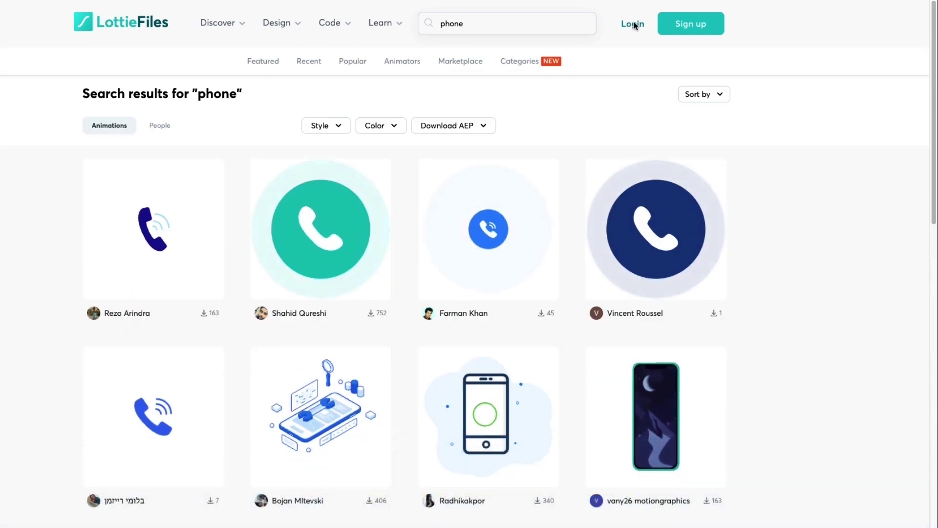
left_click(632, 24)
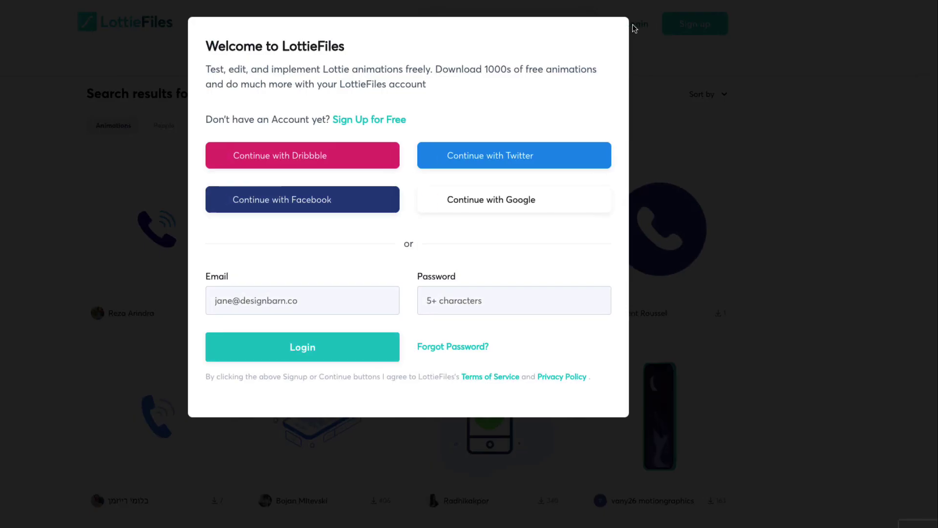
Sign in with Google, search 'phone' again, and copy the Phone_chat Lottie Animation URL.
left_click(494, 198)
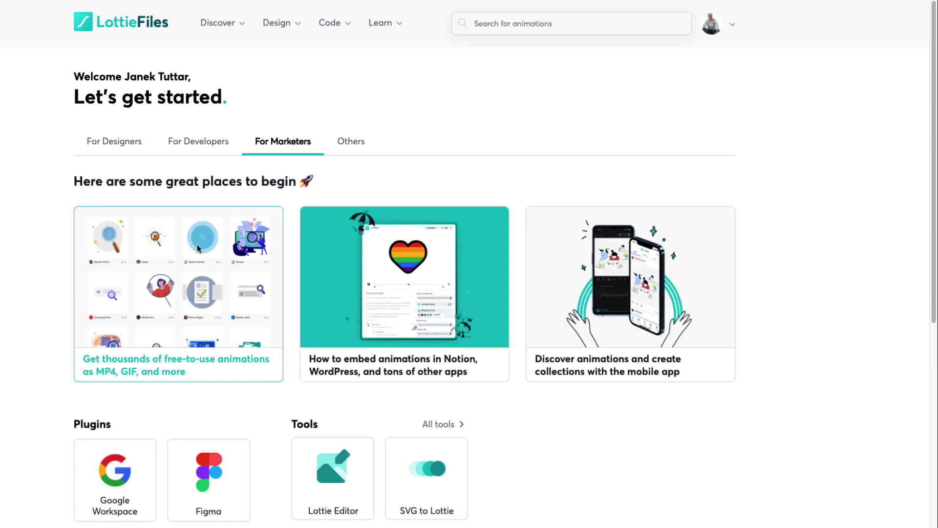
left_click(537, 30)
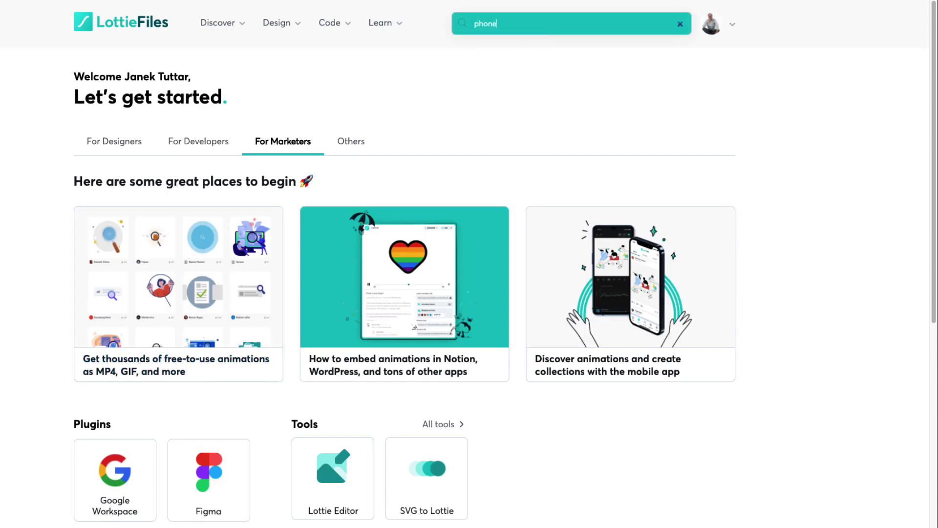
key("Return")
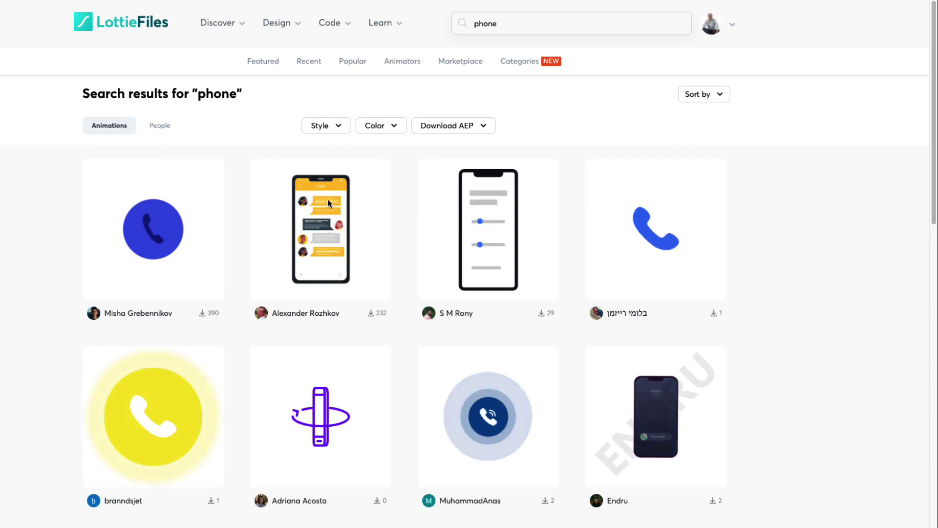
left_click(316, 226)
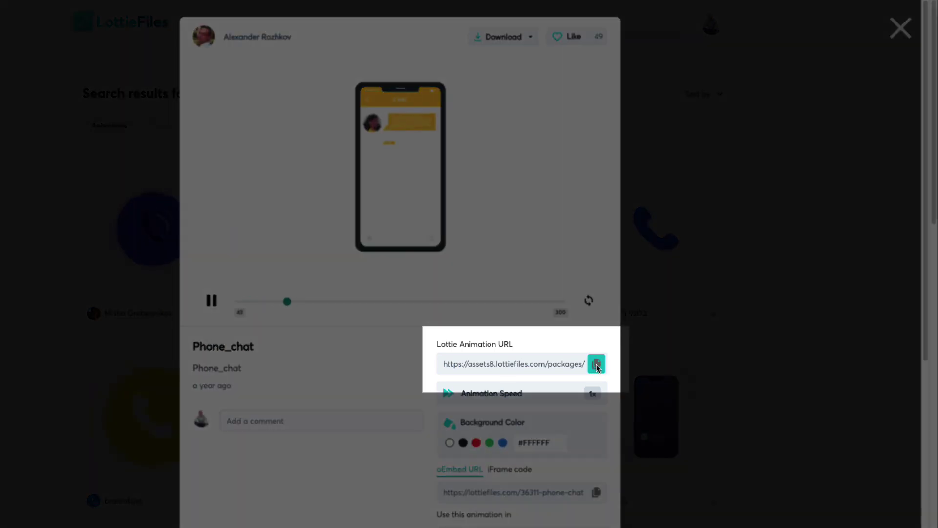
left_click(596, 367)
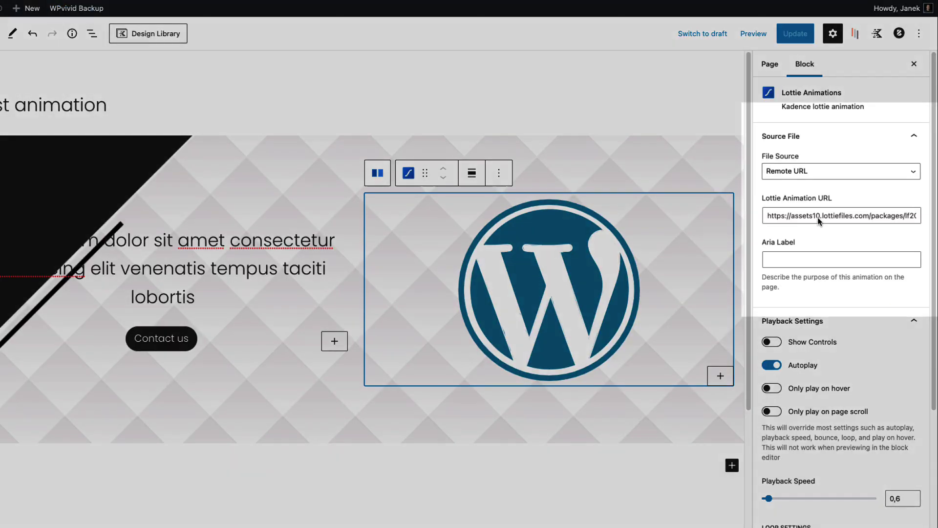
Replace the Lottie block's animation URL with the Phone_chat URL and update the page.
triple_click(819, 216)
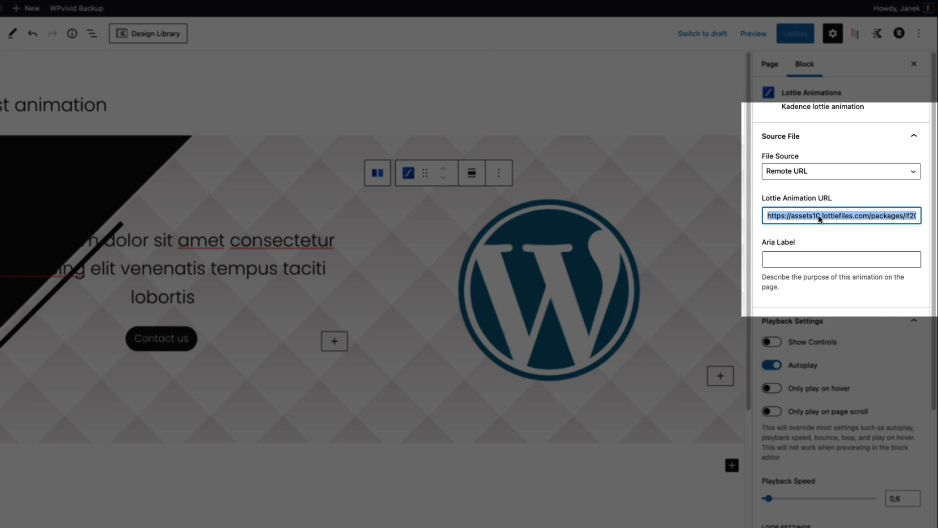
key("ctrl+v")
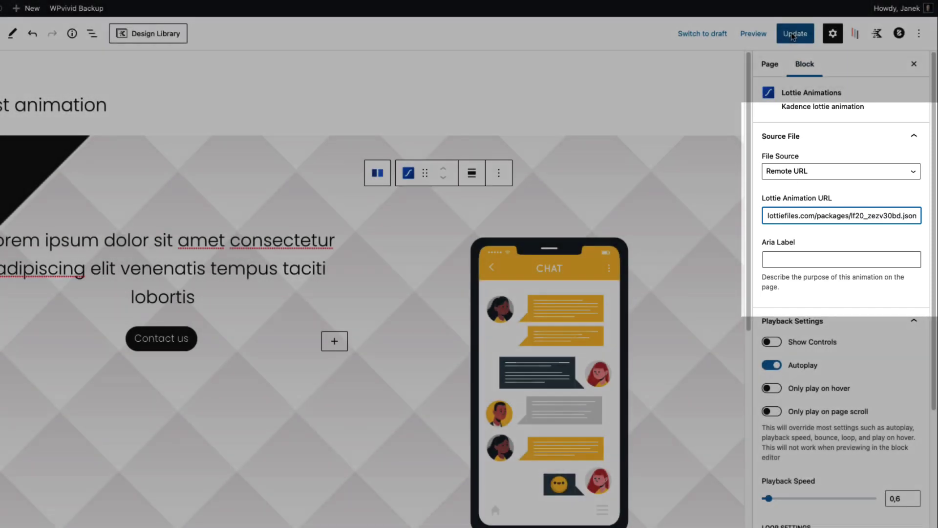
left_click(793, 34)
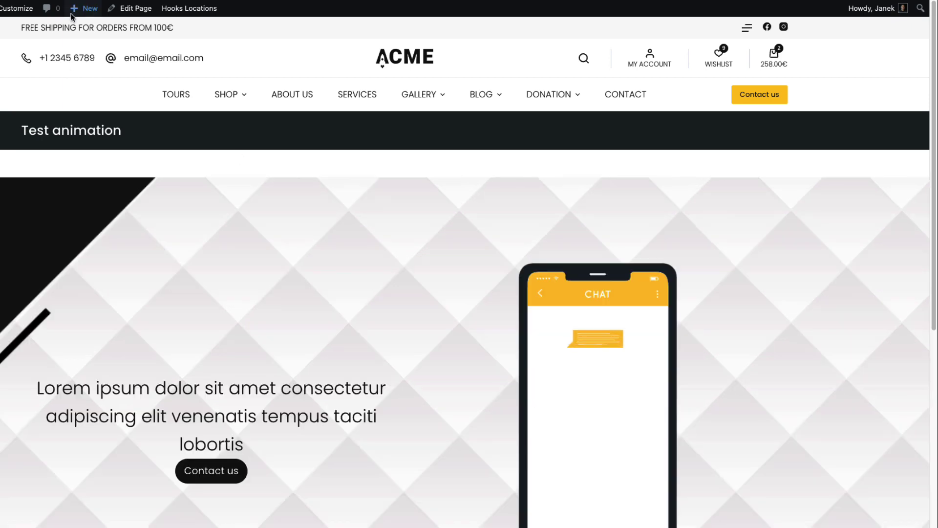
Scroll down the live Test animation page to see the phone chat animation playing.
scroll(325, 212, "down", 2)
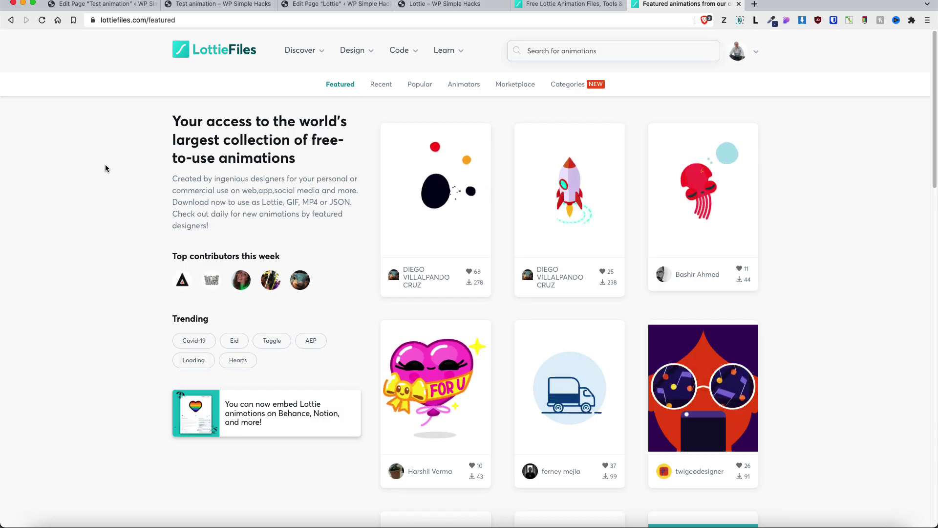
Open the Rocket animation's preview and download it in Lottie JSON format.
left_click(582, 215)
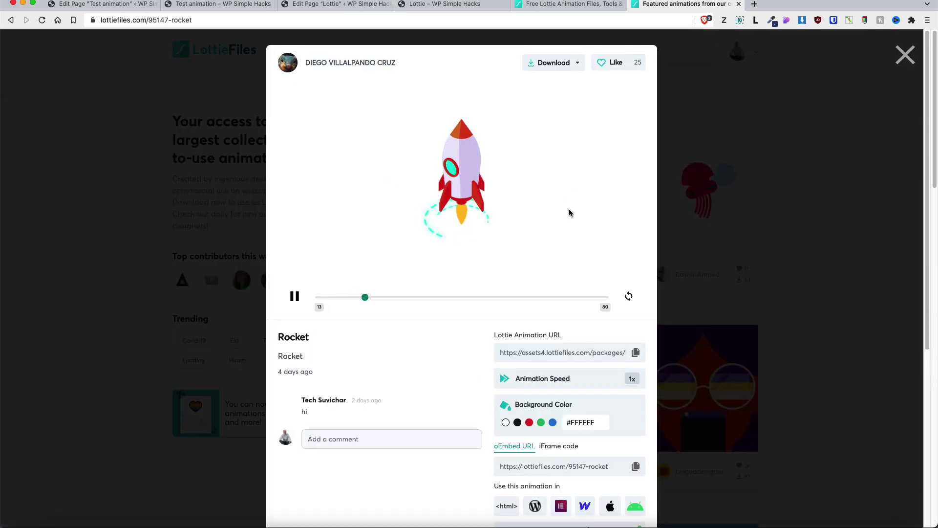
left_click(554, 63)
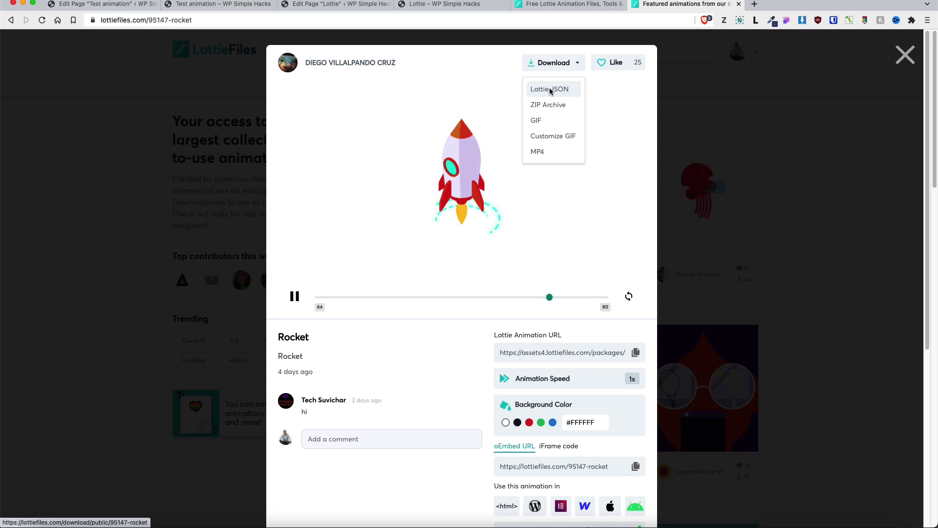
left_click(552, 89)
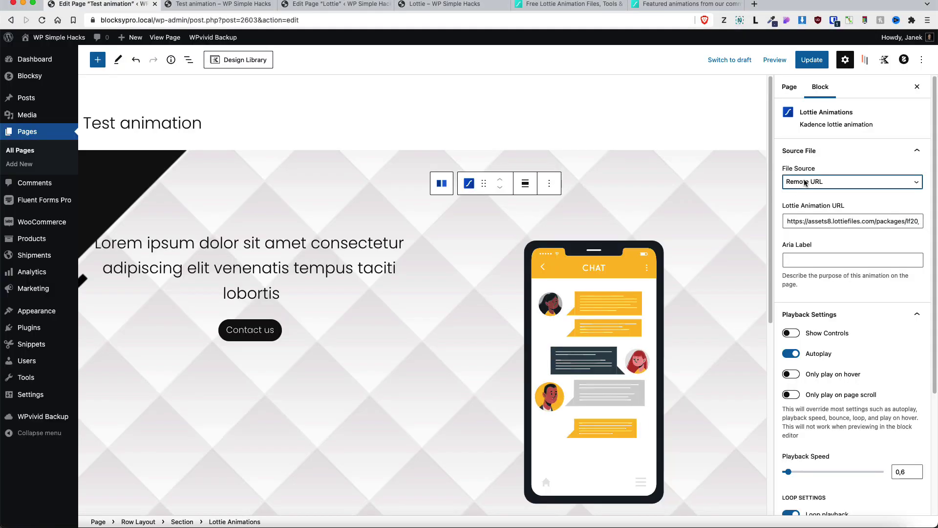
Switch the Lottie block's file source to Local File and start a Lottie file upload.
left_click(805, 183)
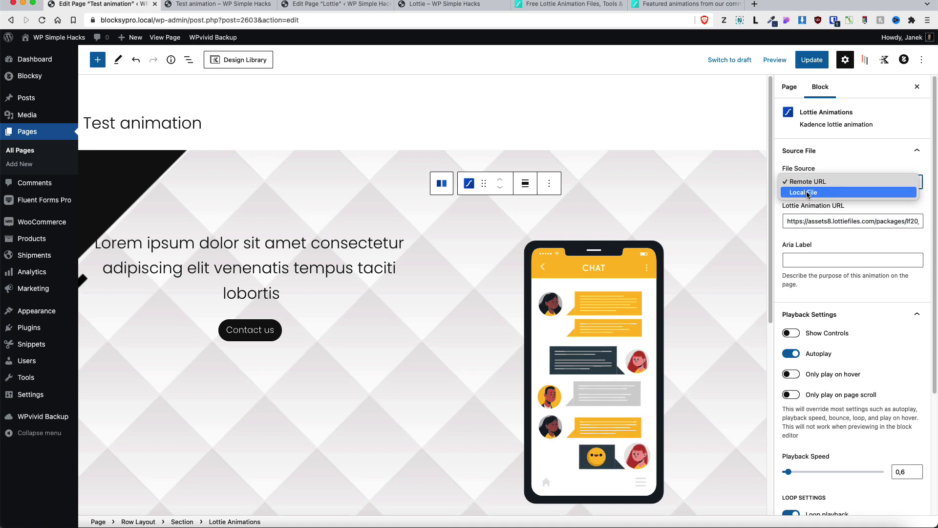
left_click(808, 192)
left_click(817, 237)
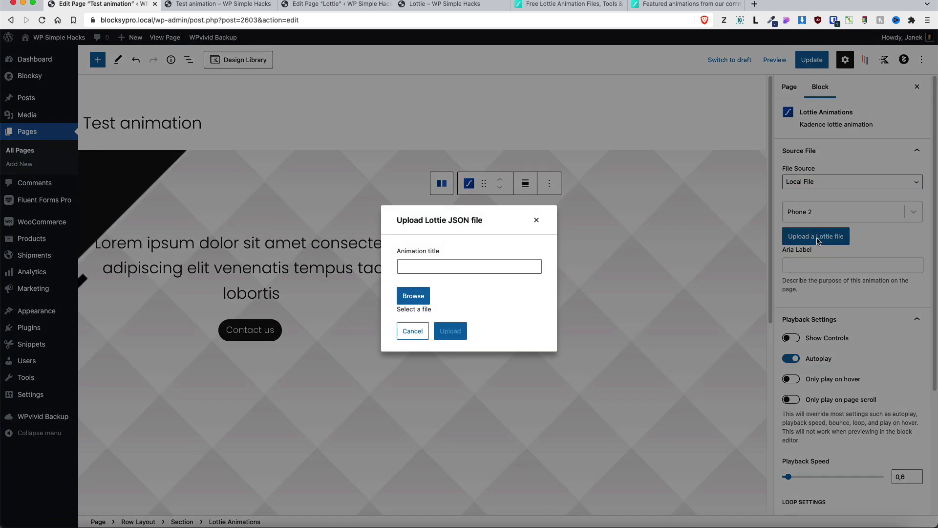
left_click(417, 295)
Choose the downloaded rocket JSON, title it Rocket 2, and upload it.
scroll(436, 285, "down", 3)
left_click(436, 285)
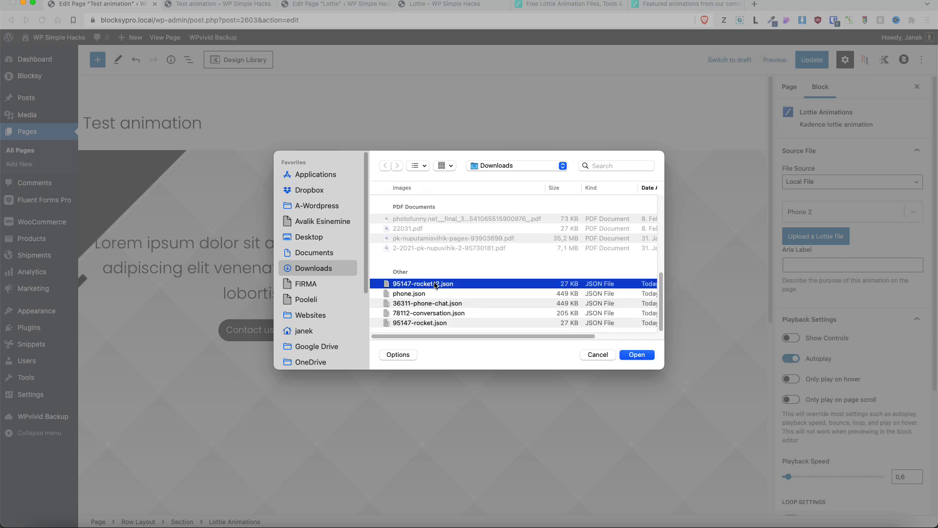
left_click(636, 355)
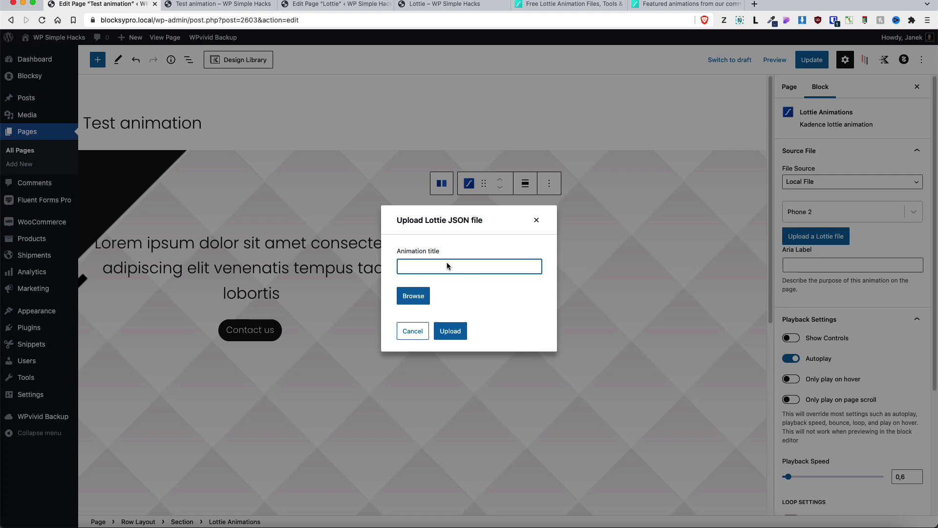
type("Rocket 2")
left_click(450, 331)
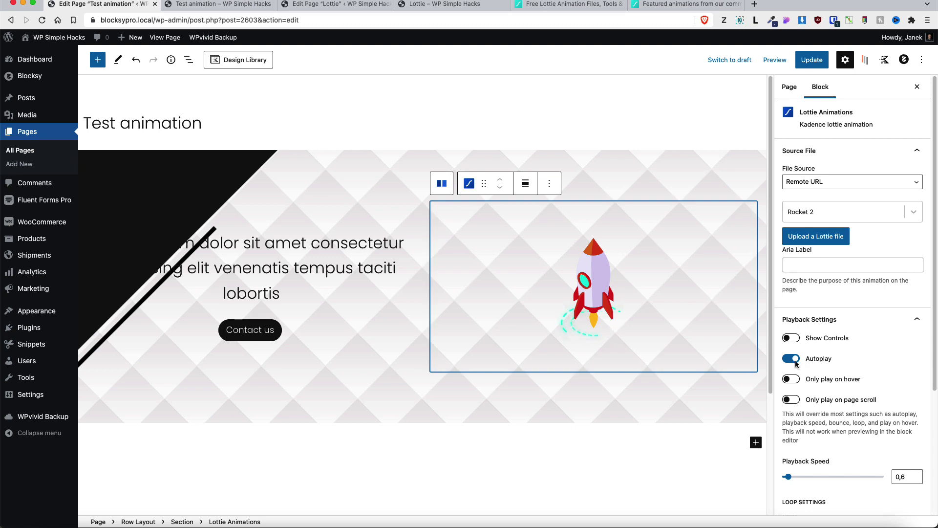
Adjust the animation's max width setting and save the page.
scroll(830, 369, "down", 5)
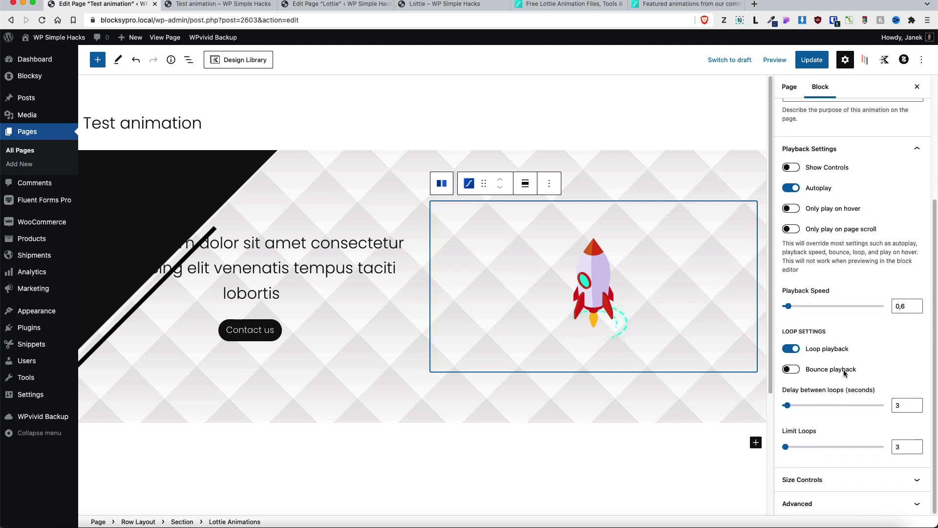
left_click(837, 477)
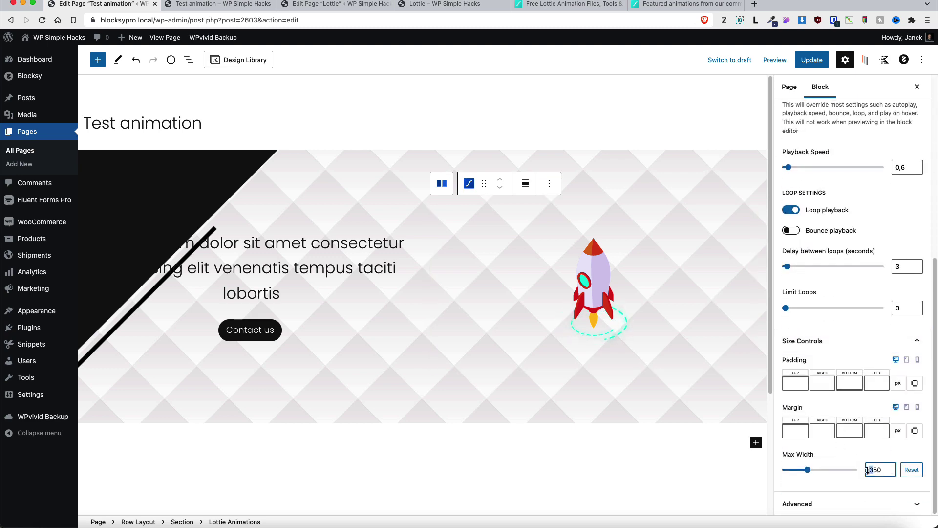
type("5")
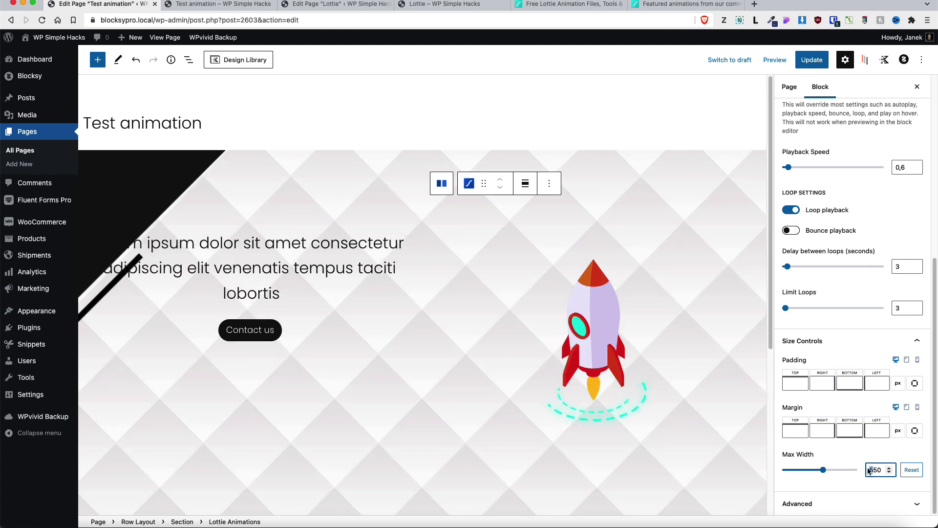
key("BackSpace")
type("3")
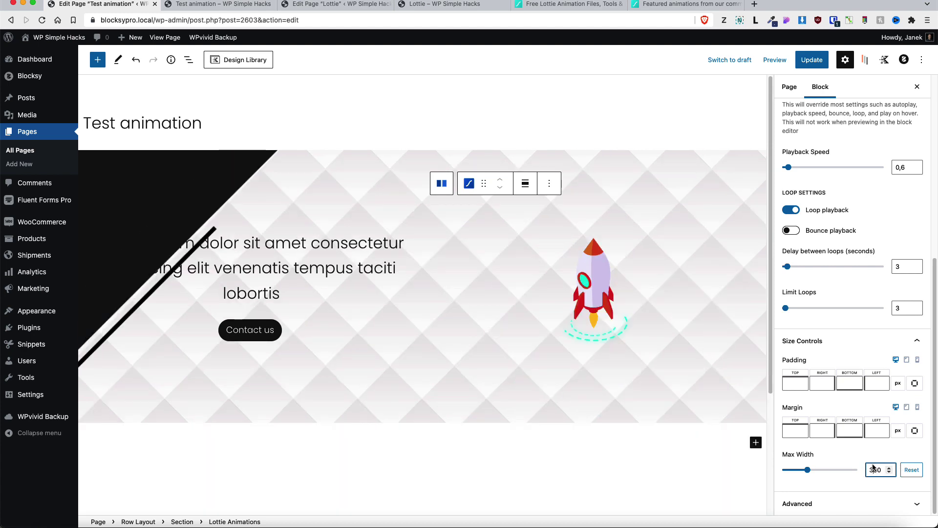
left_click(811, 59)
Move past the live Test animation page to the Lottie page's editor.
key("ctrl+Tab")
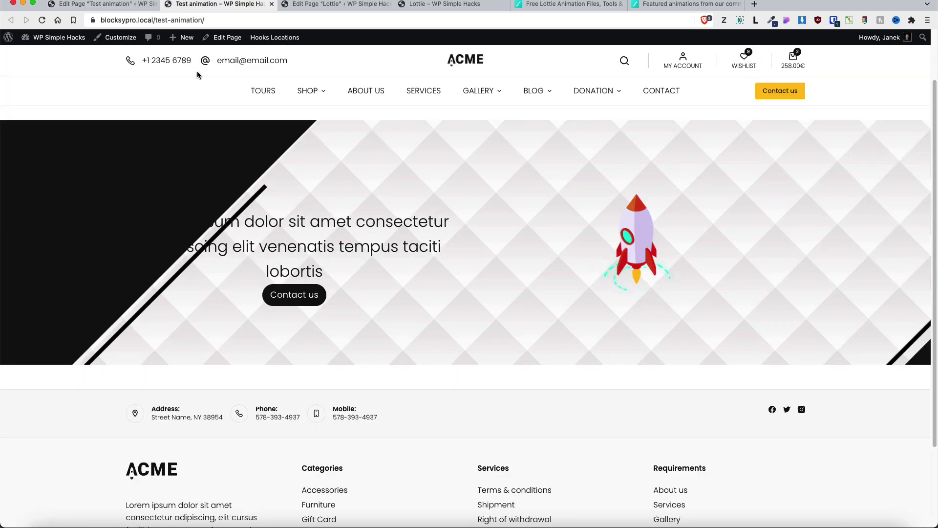
key("ctrl+Tab")
scroll(478, 153, "up", 2)
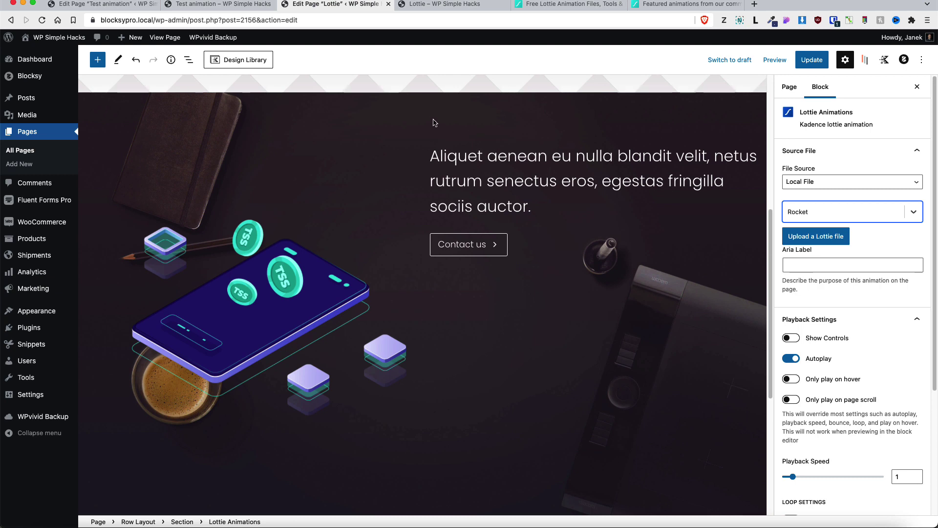
Review the phone animation block's settings, update the Lottie page, and return to LottieFiles results.
left_click(434, 103)
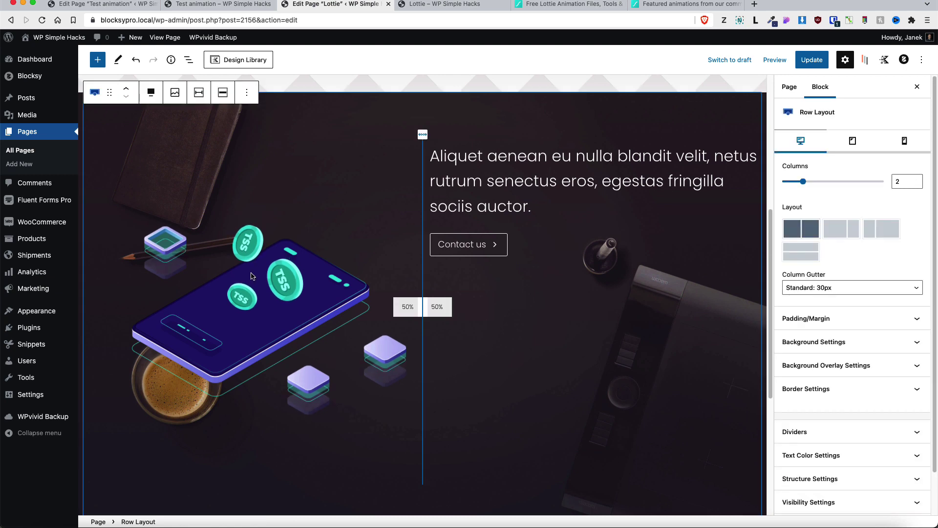
left_click(277, 264)
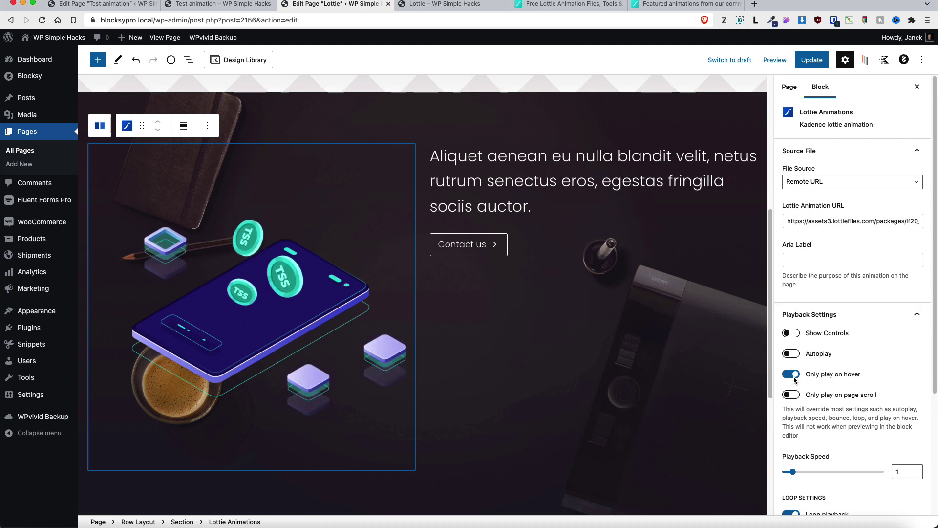
scroll(794, 380, "down", 5)
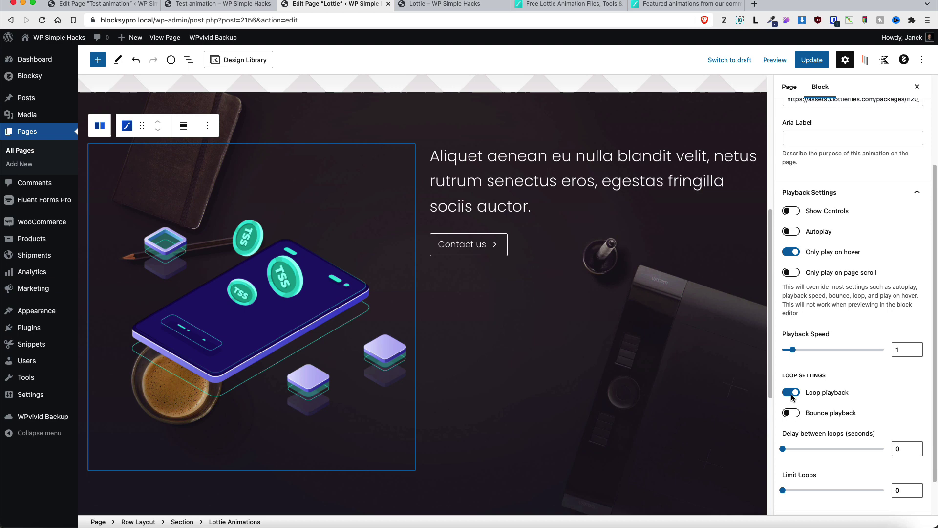
left_click(825, 55)
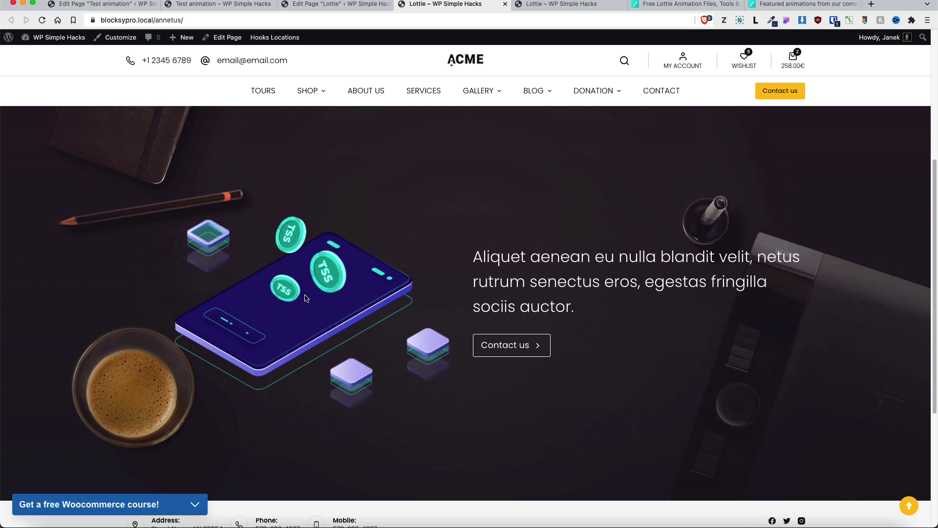
key("super+6")
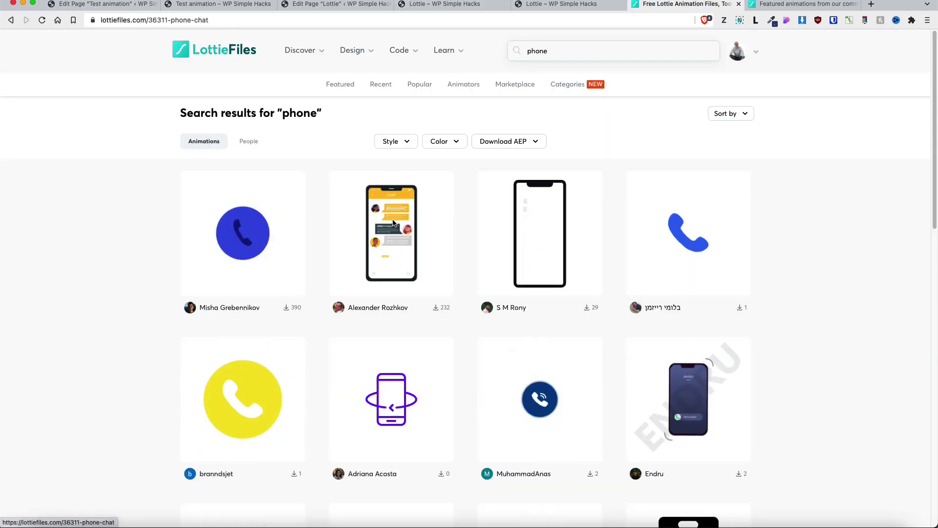
Preview Phone_chat, inspect it in the Lottie Editor, then scroll through its details.
left_click(393, 223)
scroll(430, 234, "down", 5)
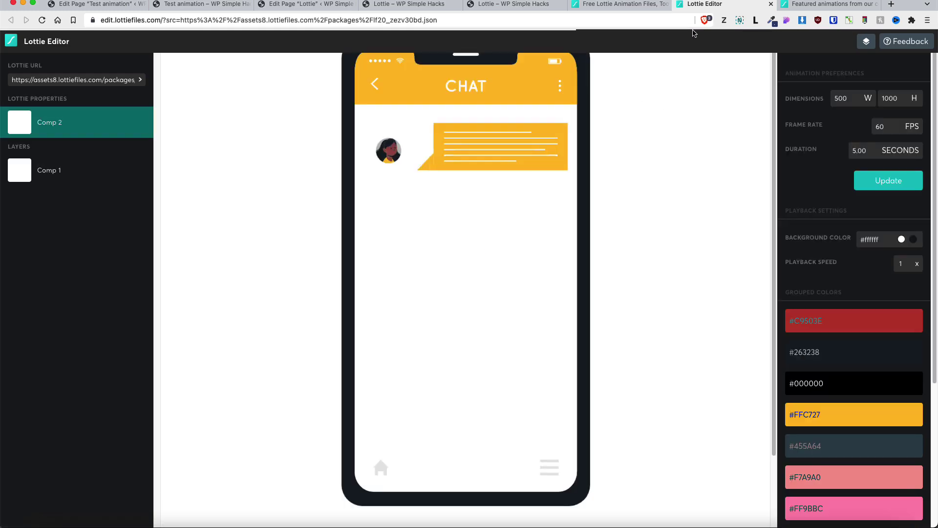
left_click(771, 4)
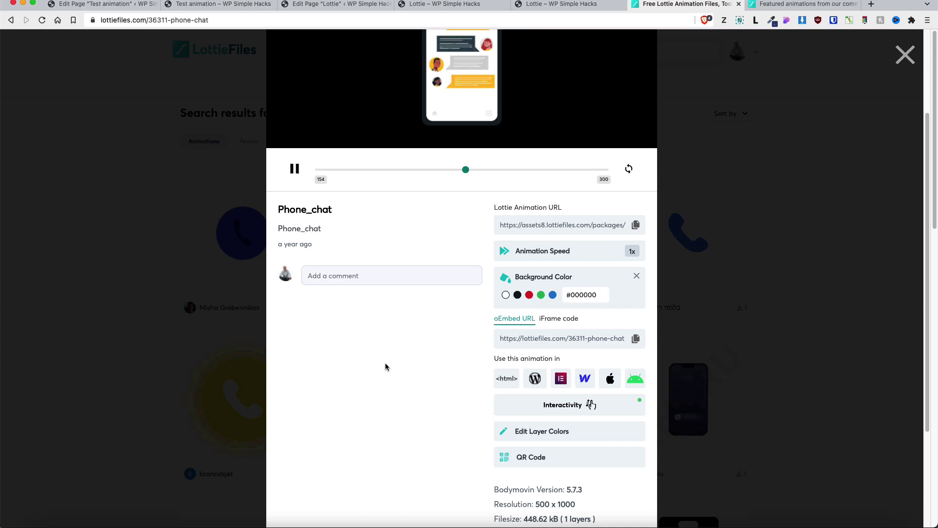
scroll(385, 363, "down", 5)
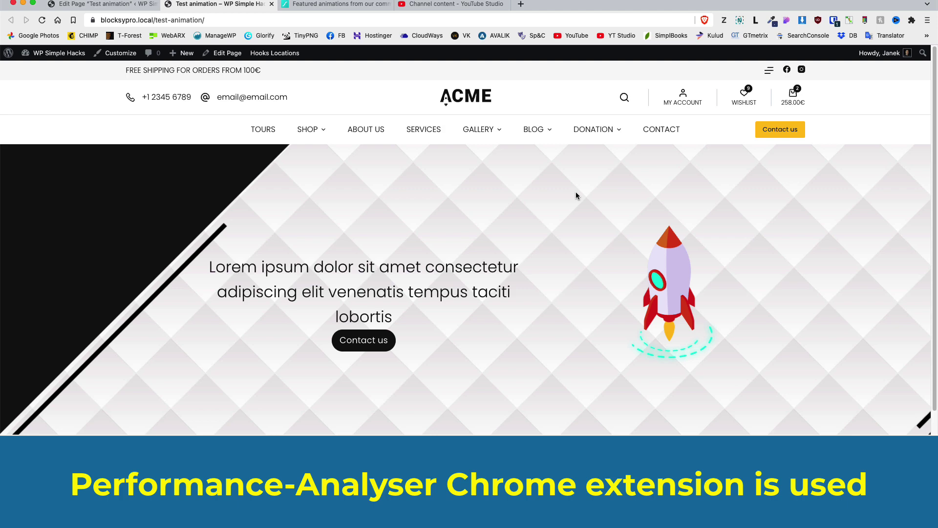
left_click(103, 7)
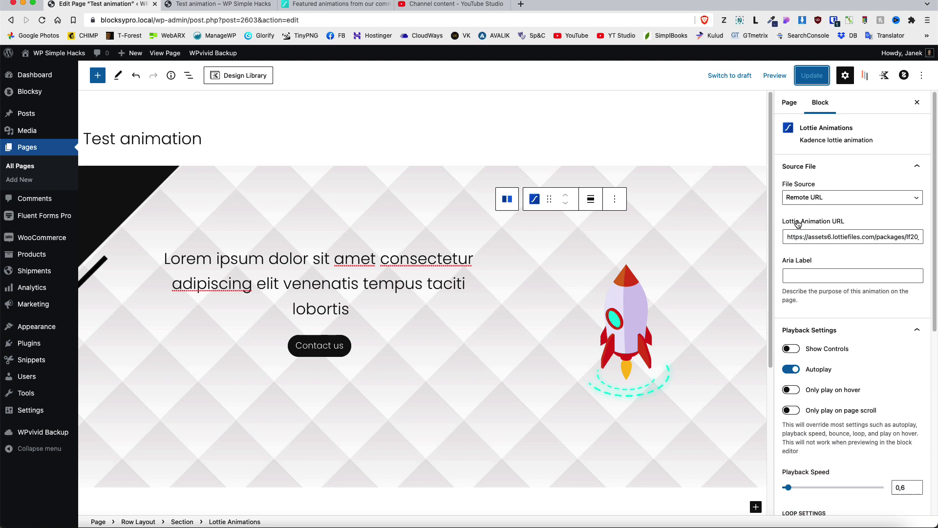
left_click(220, 4)
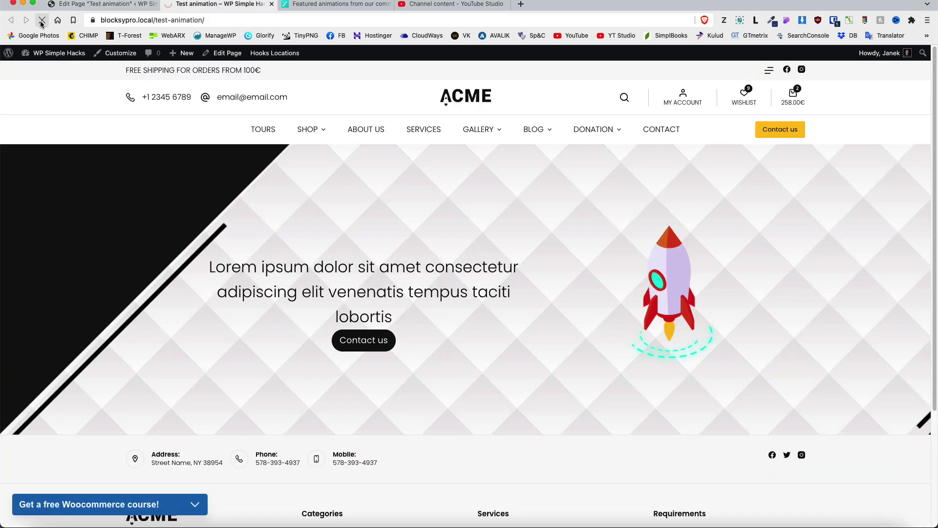
Analyse the page: 50 requests, 977ms total load, 639ms time to first byte.
left_click(849, 23)
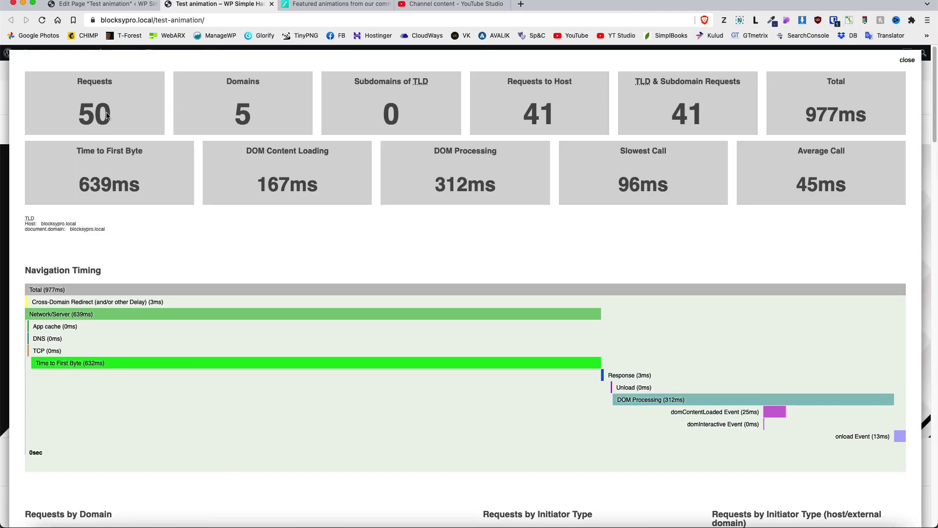
left_click_drag(108, 116, 80, 113)
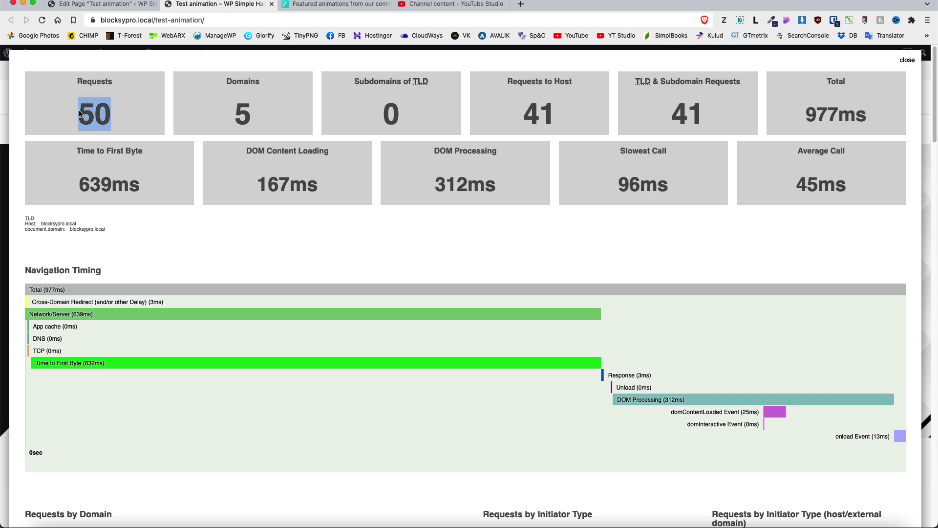
left_click_drag(807, 116, 865, 112)
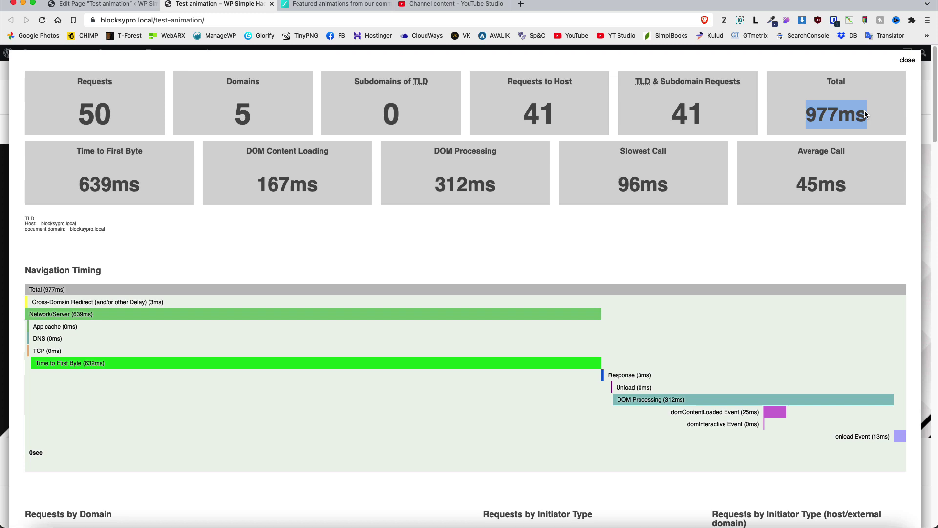
left_click_drag(147, 187, 65, 186)
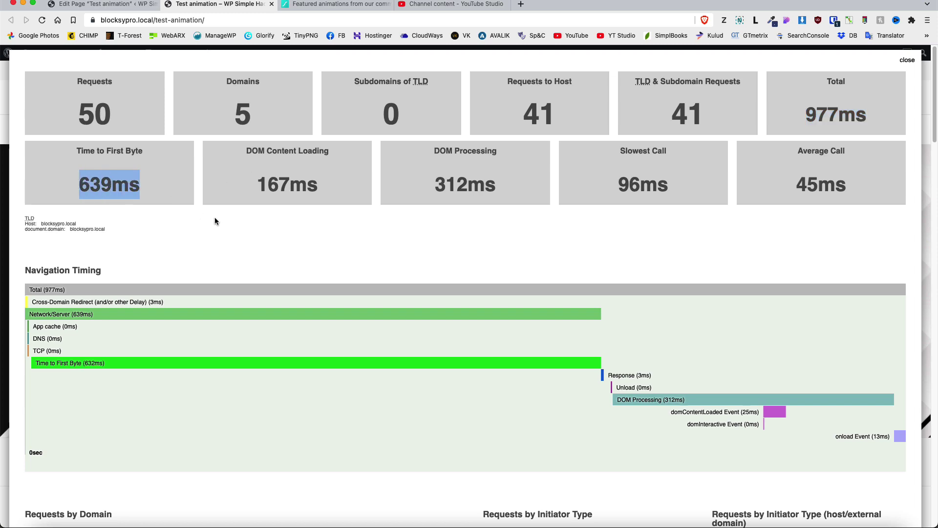
scroll(220, 216, "down", 12)
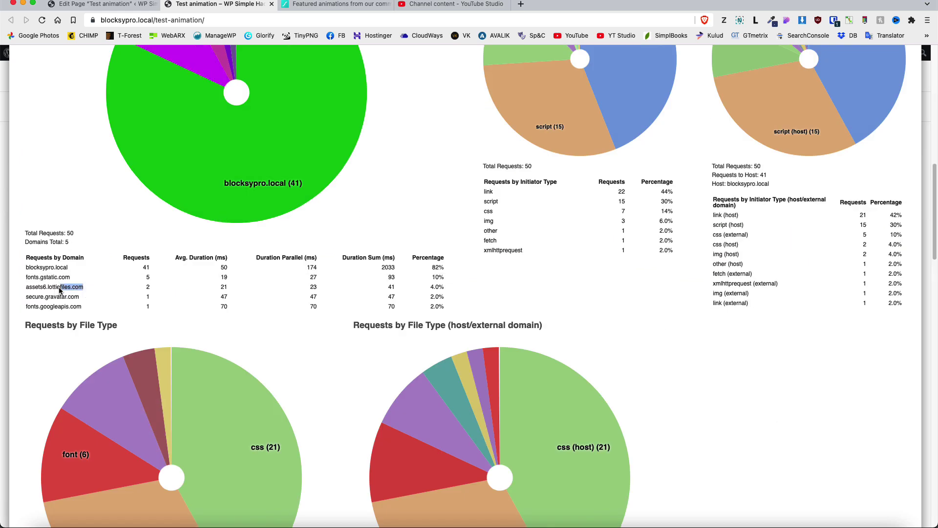
mouse_move(222, 49)
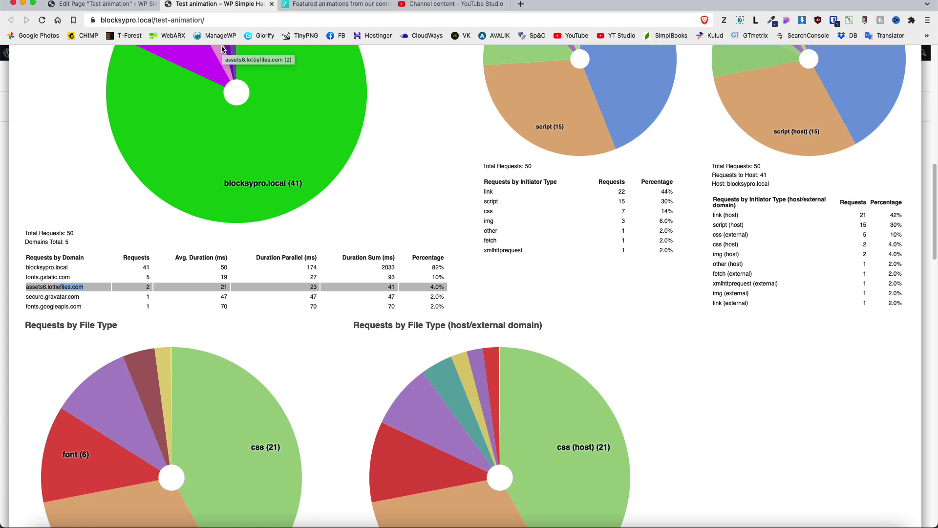
scroll(815, 142, "up", 10)
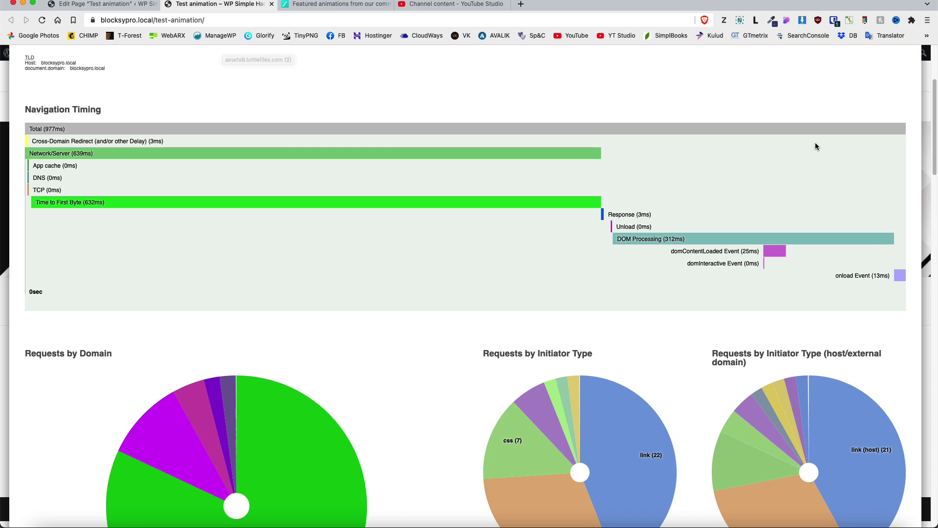
Rerun the analysis after reload: 51 requests, two from assets6.lottiefiles.com.
left_click(907, 60)
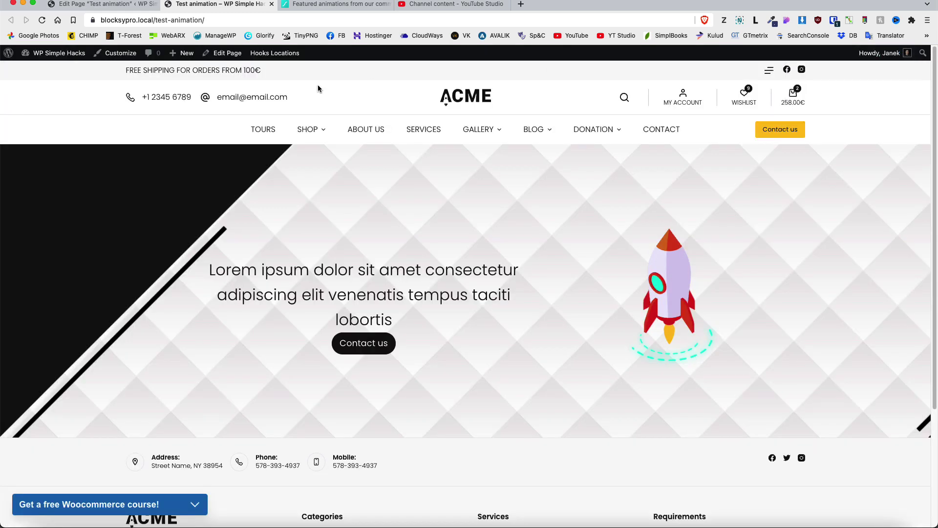
left_click(850, 21)
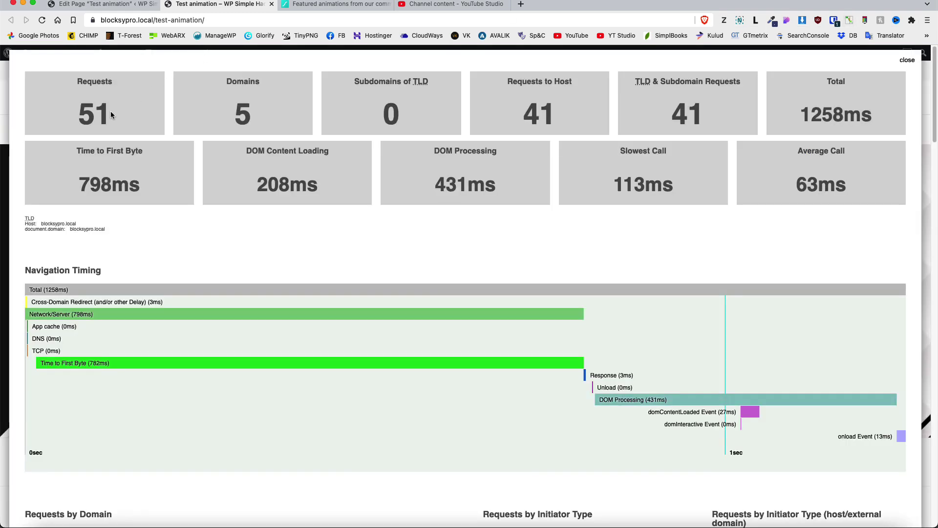
scroll(111, 115, "down", 10)
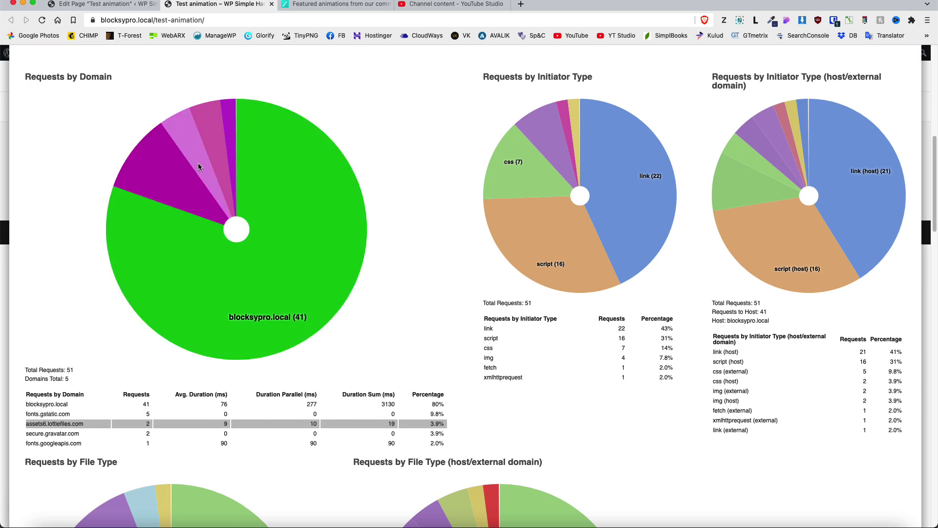
mouse_move(198, 166)
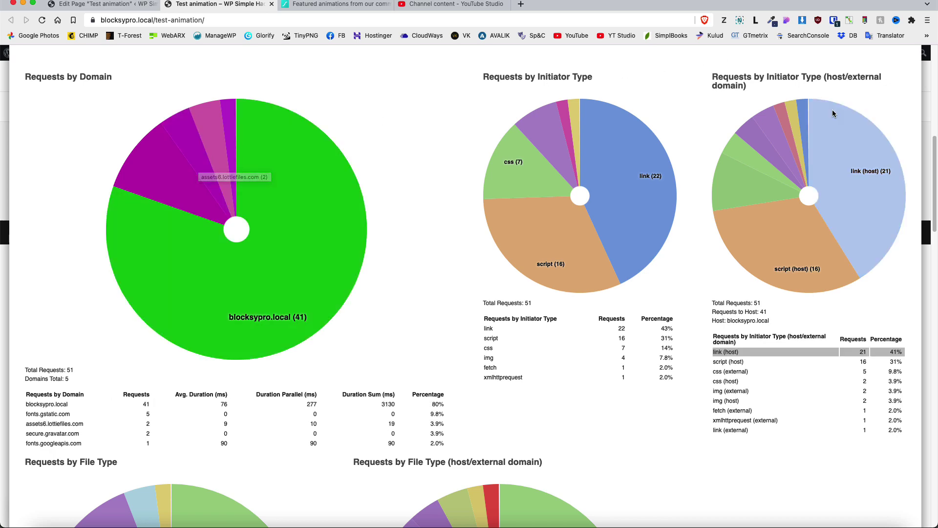
scroll(836, 116, "up", 10)
In the Test animation editor, switch the animation source to Local File and save.
key("ctrl+shift+Tab")
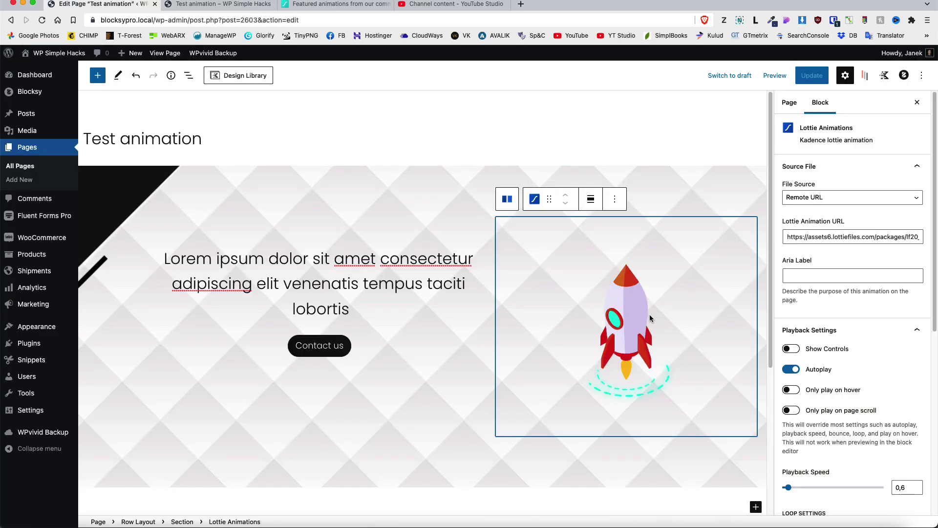
left_click(809, 198)
left_click(803, 208)
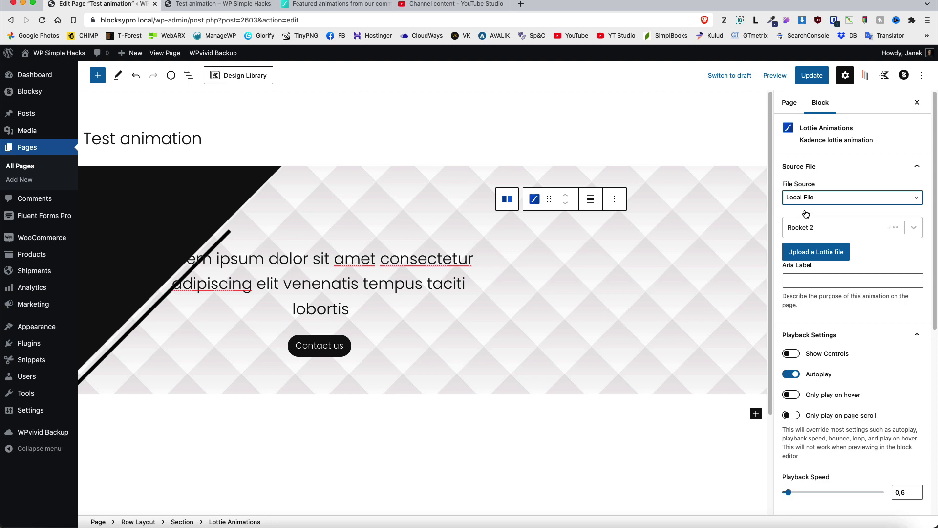
left_click(810, 76)
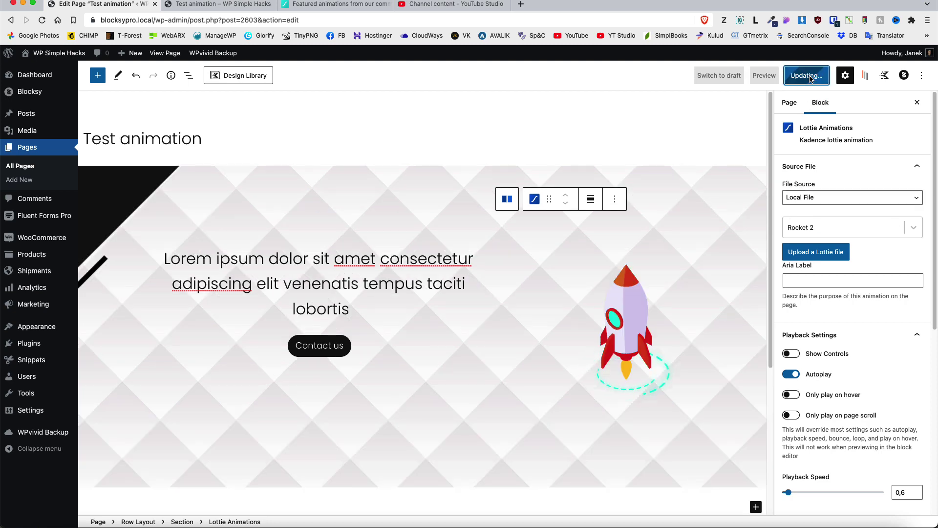
Re-analyse the live Test animation page: 582ms time to first byte, no LottieFiles requests.
left_click(255, 4)
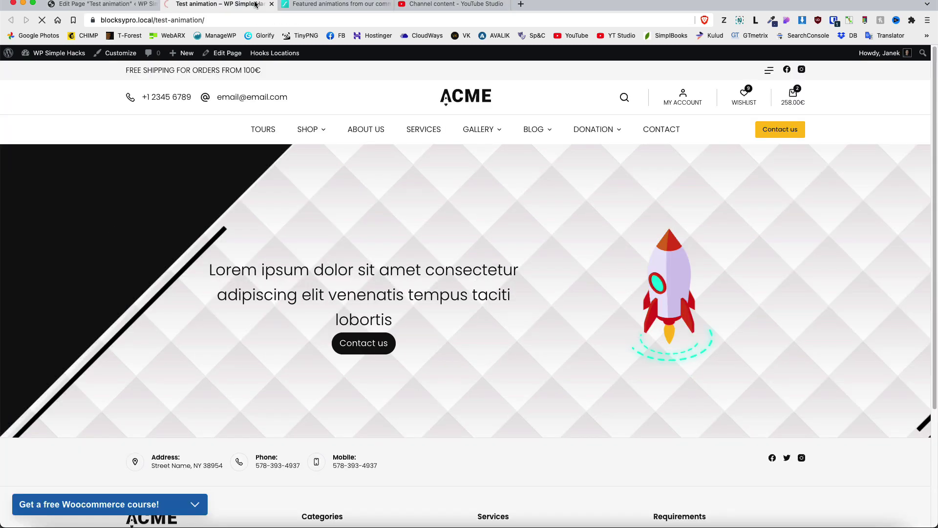
left_click(847, 20)
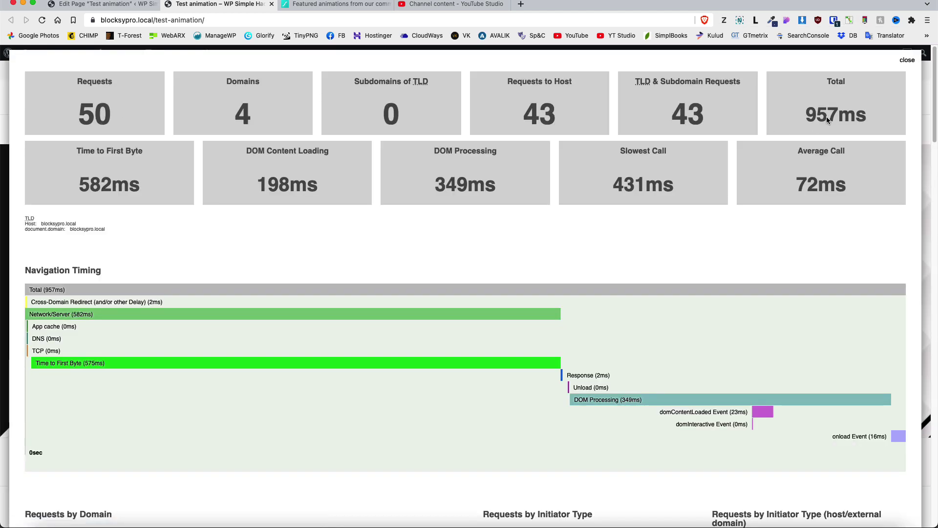
left_click_drag(150, 185, 83, 187)
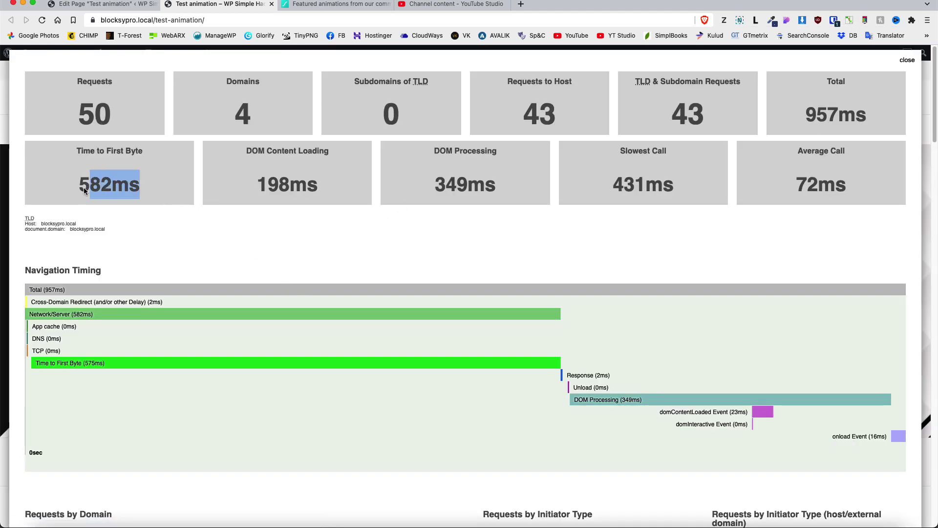
scroll(254, 215, "down", 6)
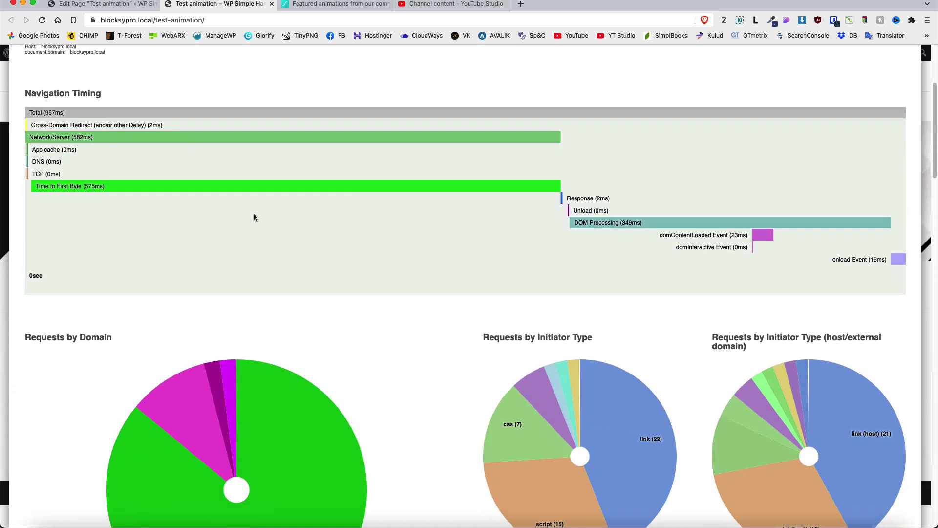
scroll(254, 214, "down", 3)
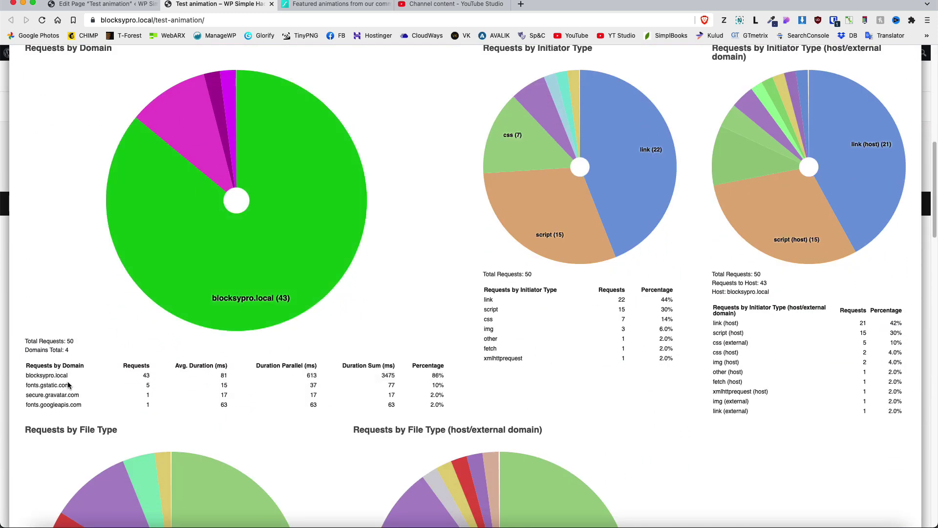
scroll(176, 292, "up", 15)
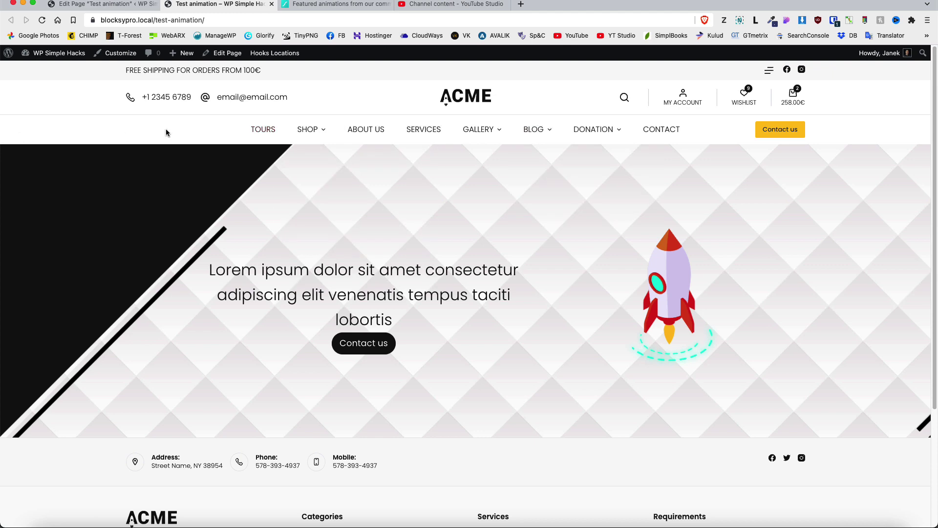
Reload the Test animation page and analyse it: 49 requests, 1035ms total load.
left_click(42, 21)
left_click(42, 24)
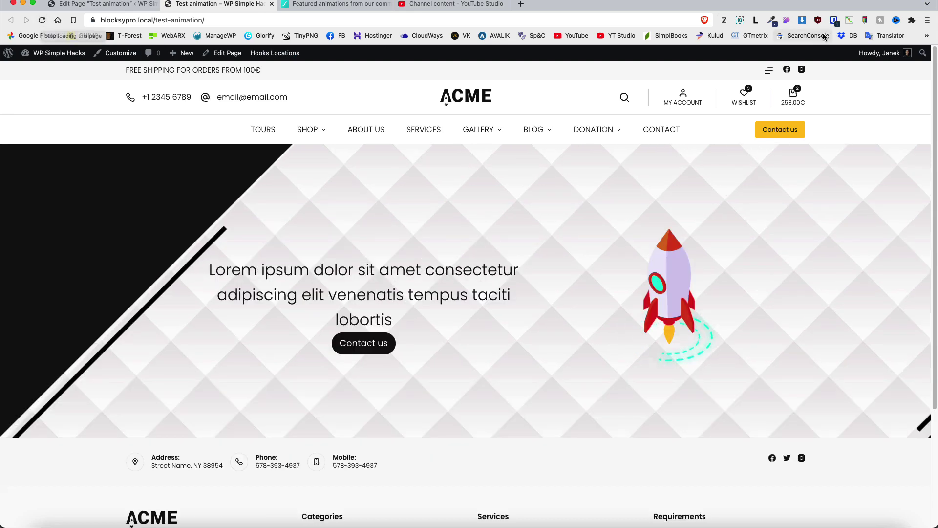
left_click(848, 21)
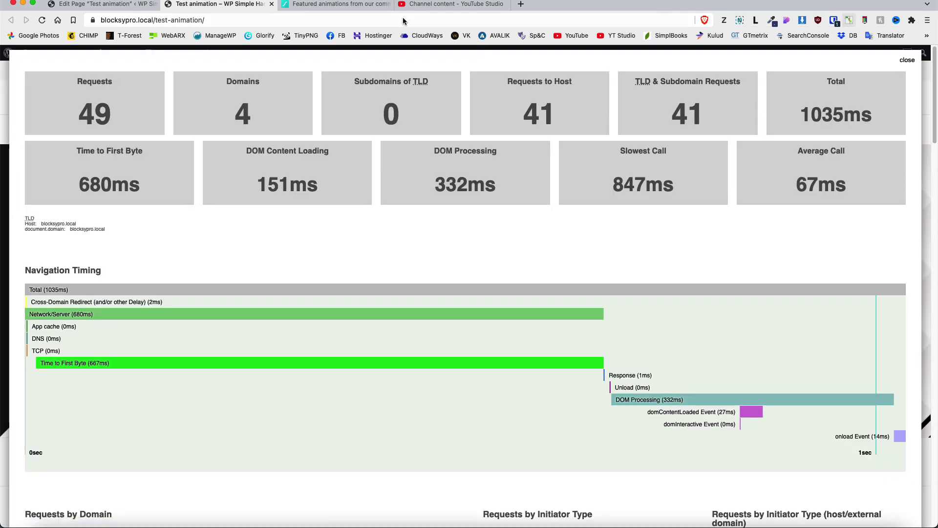
left_click_drag(124, 108, 80, 116)
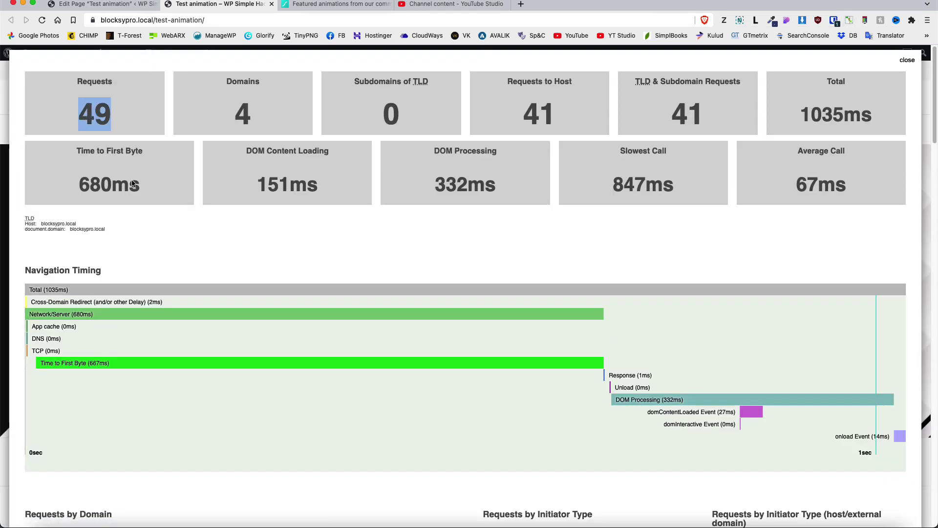
left_click_drag(143, 188, 76, 183)
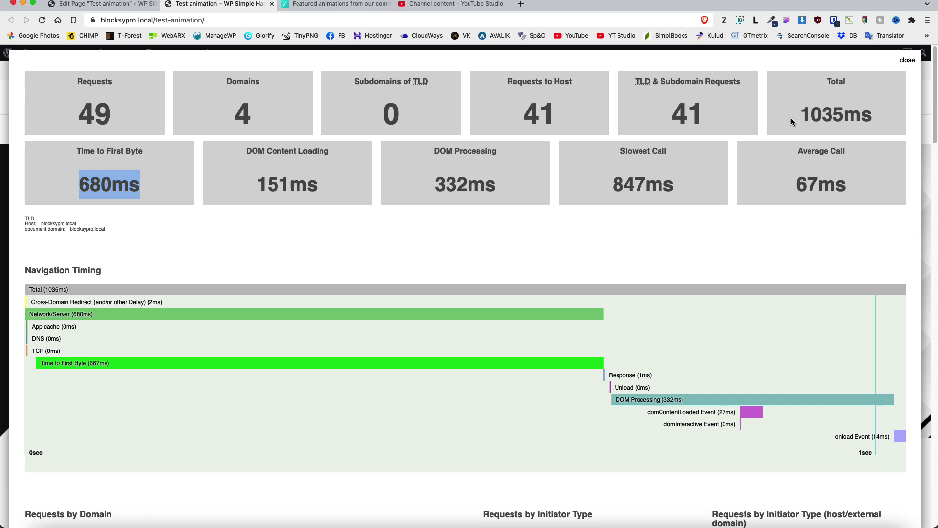
left_click_drag(792, 121, 875, 117)
scroll(325, 277, "down", 10)
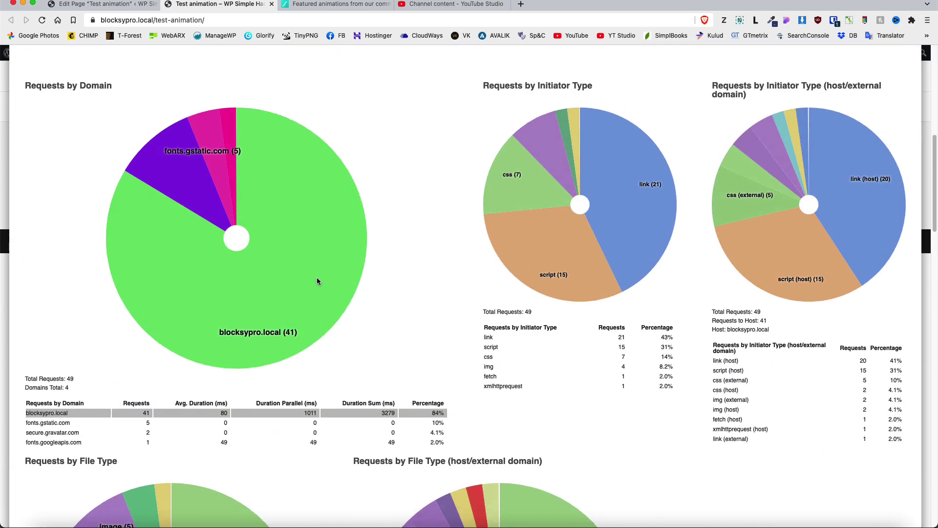
scroll(320, 278, "down", 2)
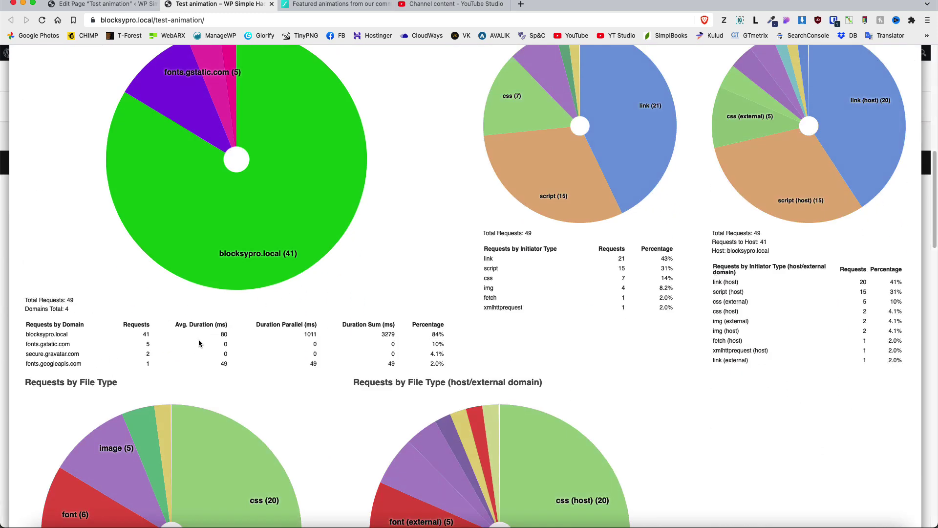
scroll(805, 104, "up", 15)
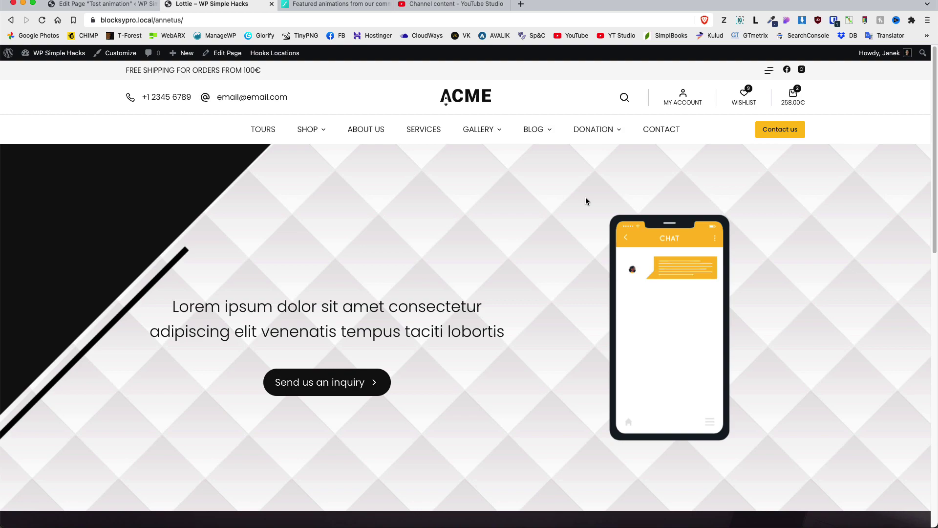
Reload and measure the Lottie page: 54 requests in 1445ms, 4 from assets3.lottiefiles.com.
scroll(536, 259, "down", 5)
scroll(643, 213, "down", 5)
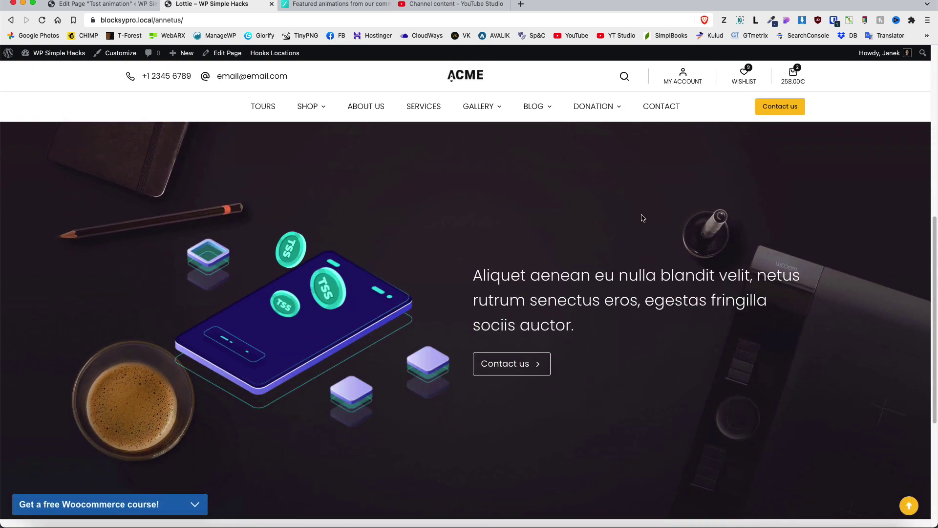
scroll(717, 327, "up", 3)
scroll(717, 326, "up", 7)
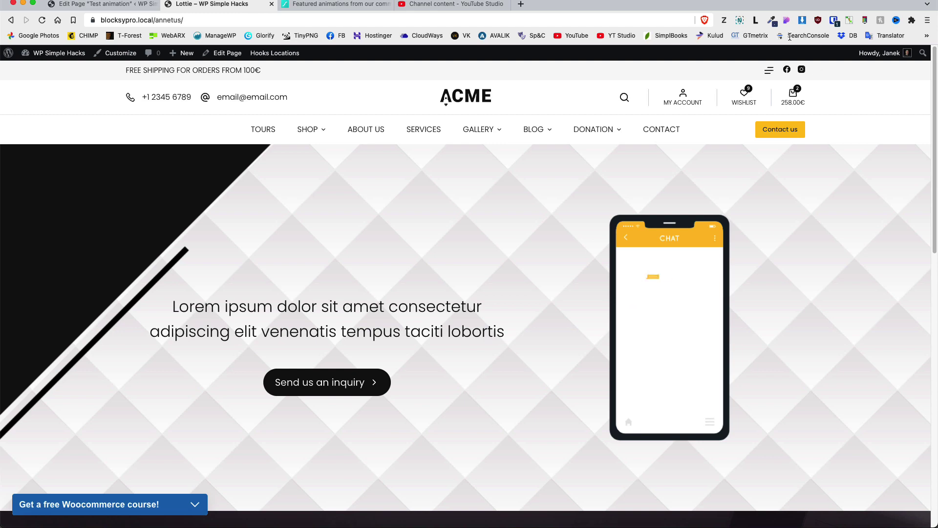
left_click(42, 21)
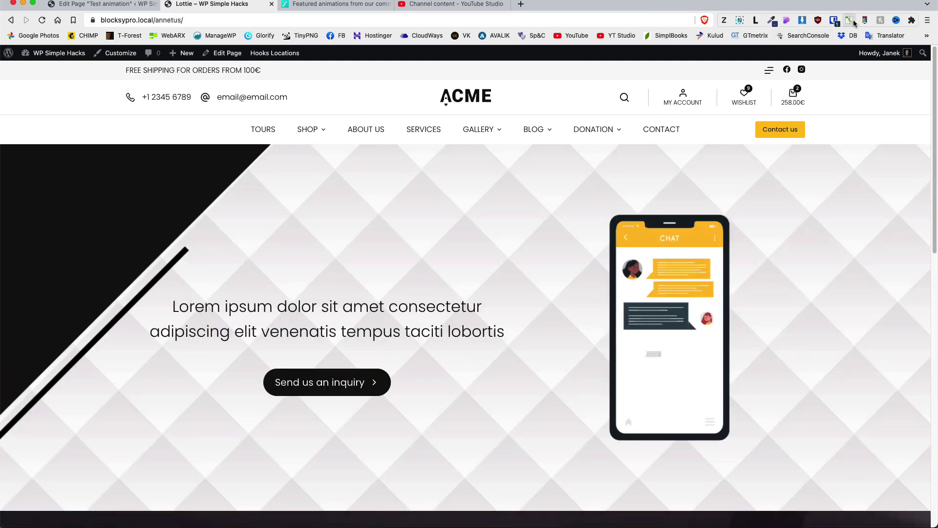
left_click(865, 20)
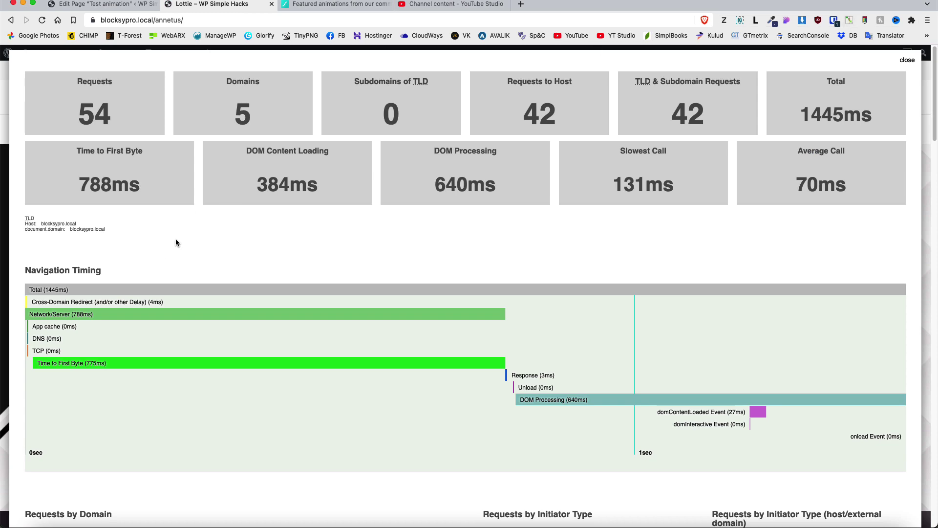
scroll(196, 215, "down", 5)
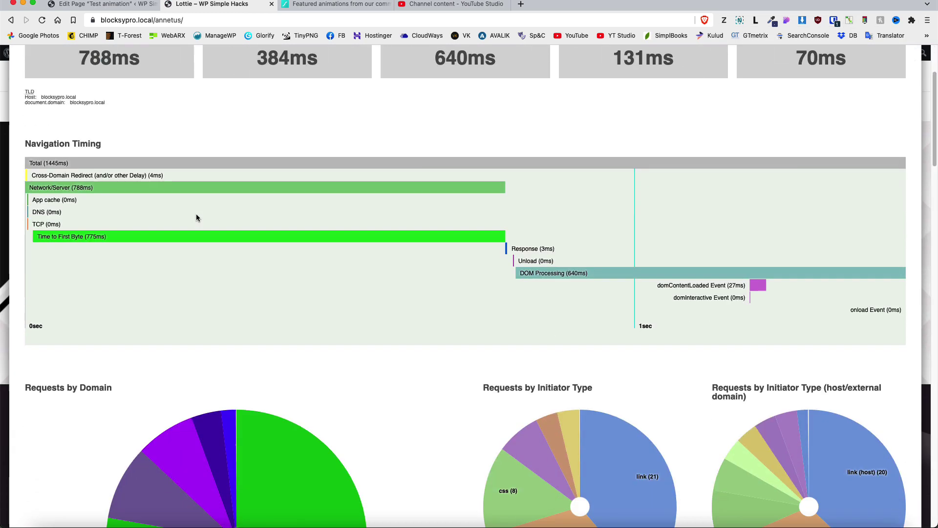
scroll(197, 216, "down", 6)
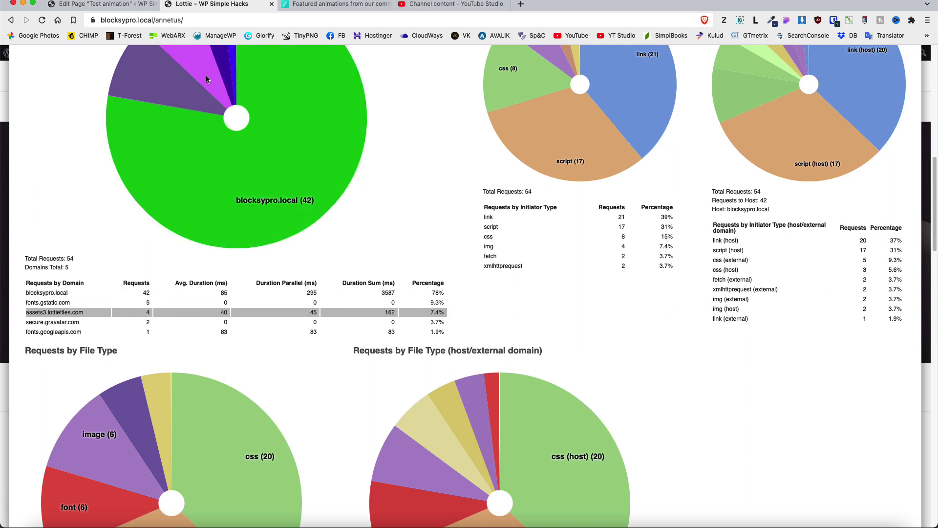
mouse_move(206, 76)
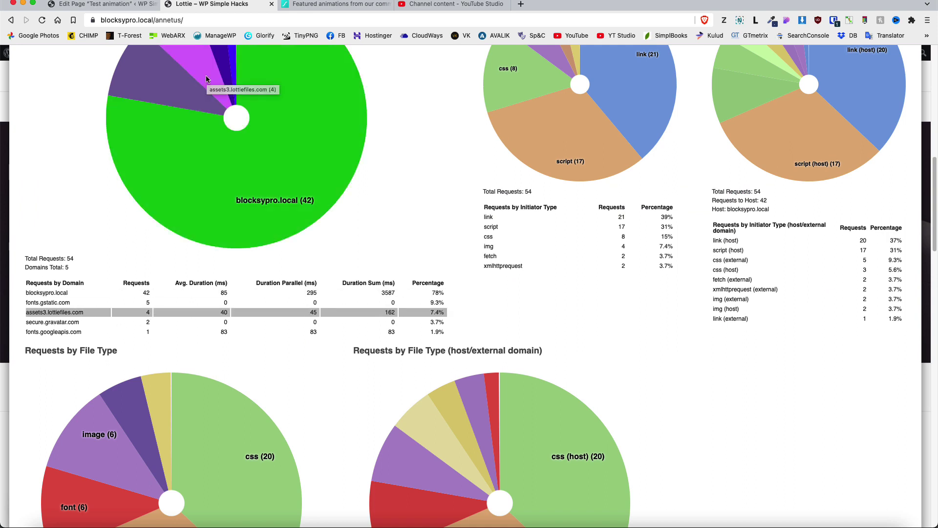
key("super+bracketleft")
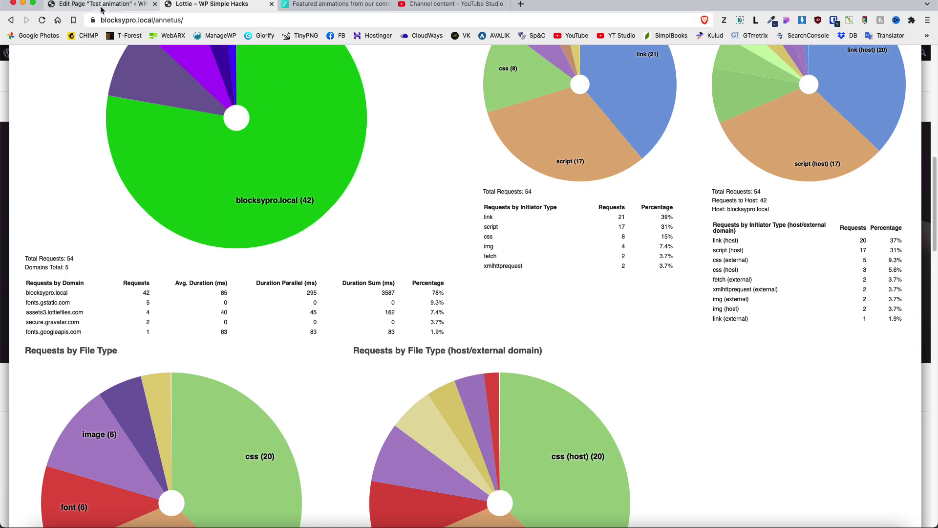
Duplicate the dark Aliquet row and the light chat-phone row on the Lottie page.
left_click(247, 168)
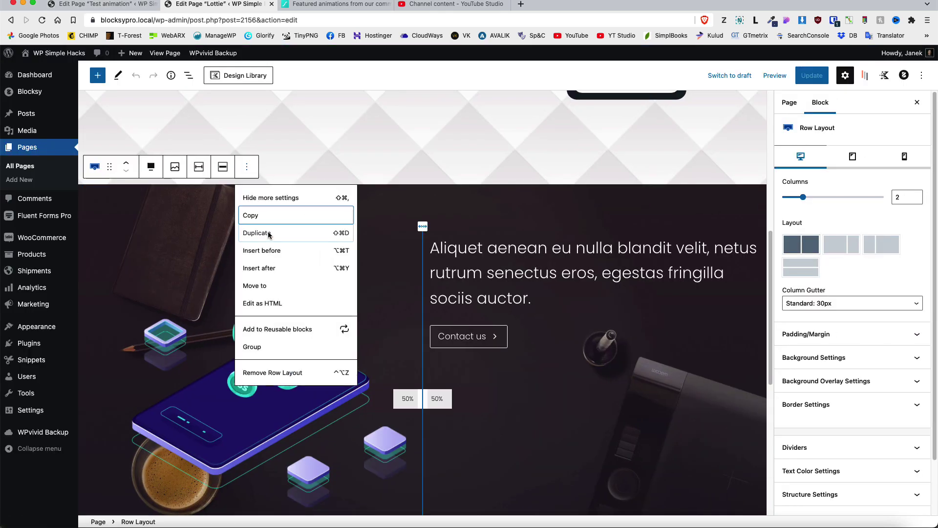
left_click(266, 232)
scroll(274, 216, "up", 10)
left_click(275, 216)
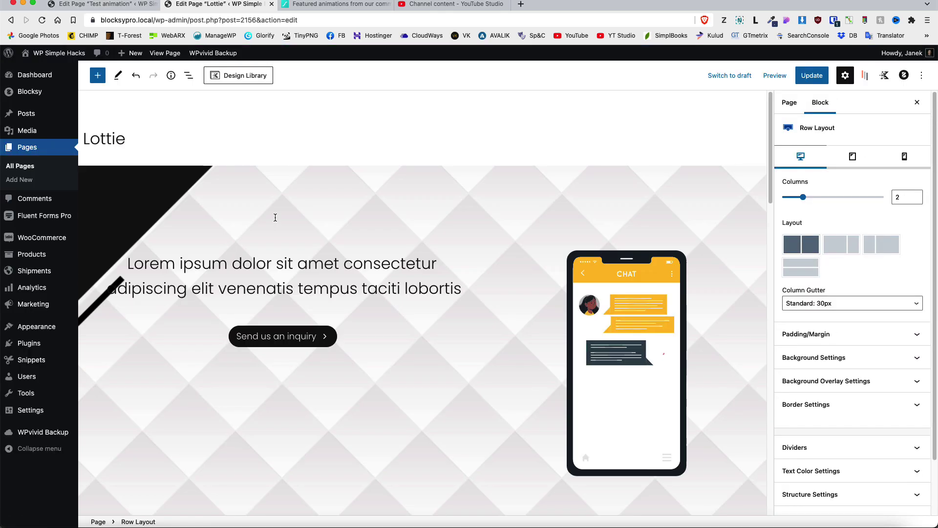
left_click(247, 148)
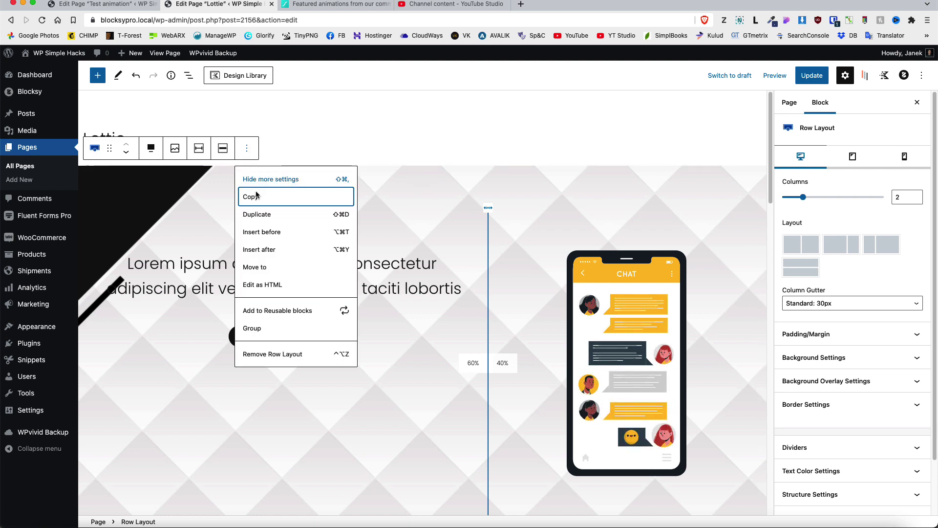
left_click(258, 212)
Update and view the page: 59 requests in 3591ms, eight from assets3.lottiefiles.com.
key("super+s")
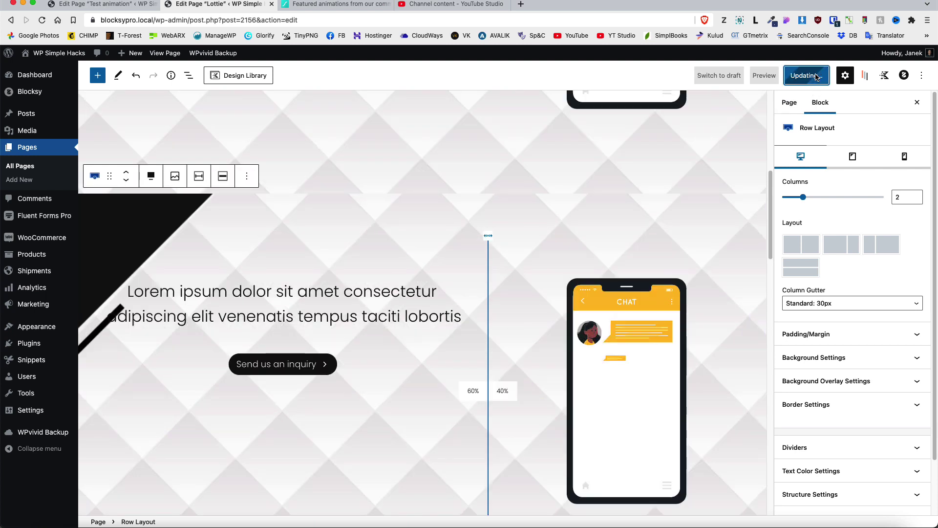
left_click(165, 54)
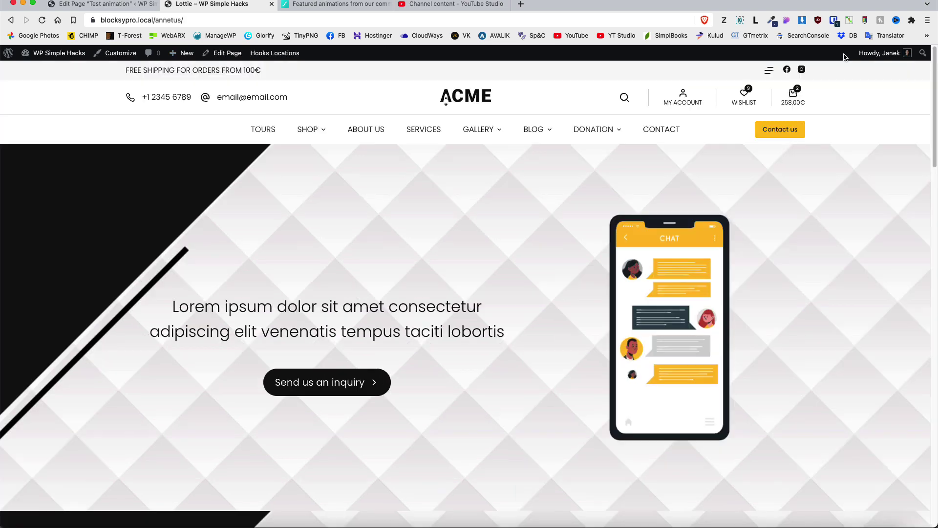
left_click(849, 21)
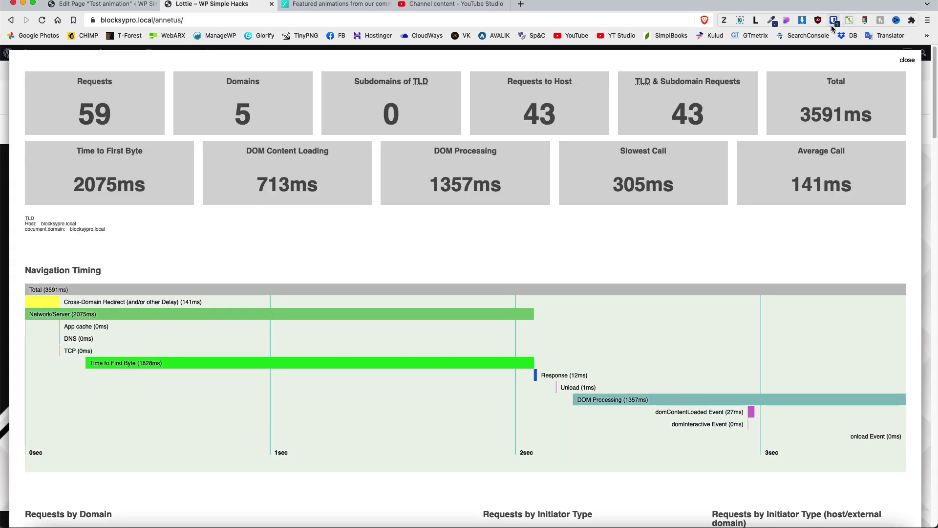
scroll(140, 364, "down", 10)
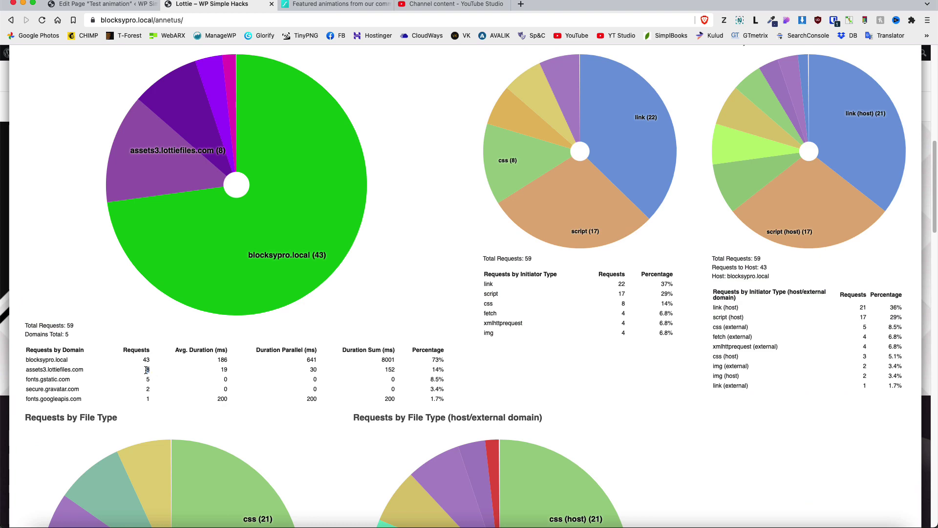
scroll(760, 138, "up", 10)
left_click(905, 66)
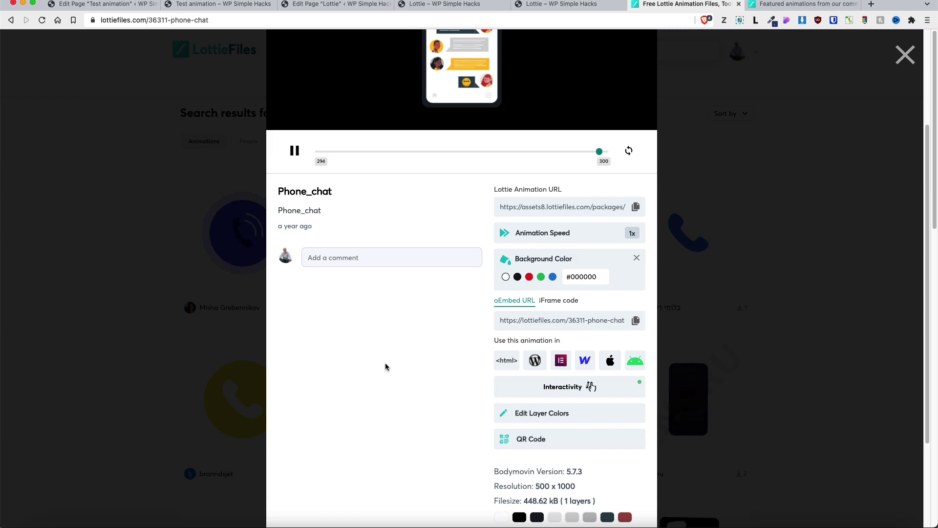
In the Test animation editor, set the rocket Lottie block's File Source to Local File (Rocket 2).
left_click(219, 4)
left_click(129, 8)
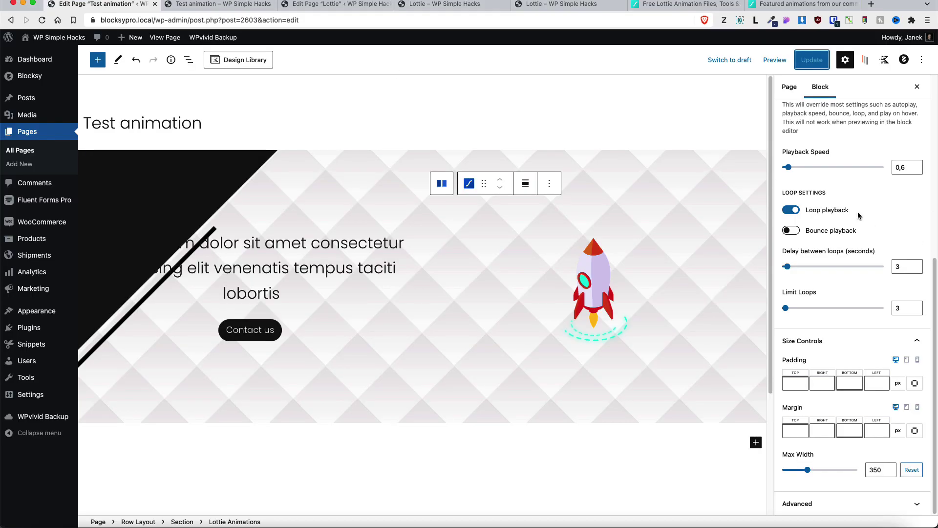
scroll(840, 200, "up", 6)
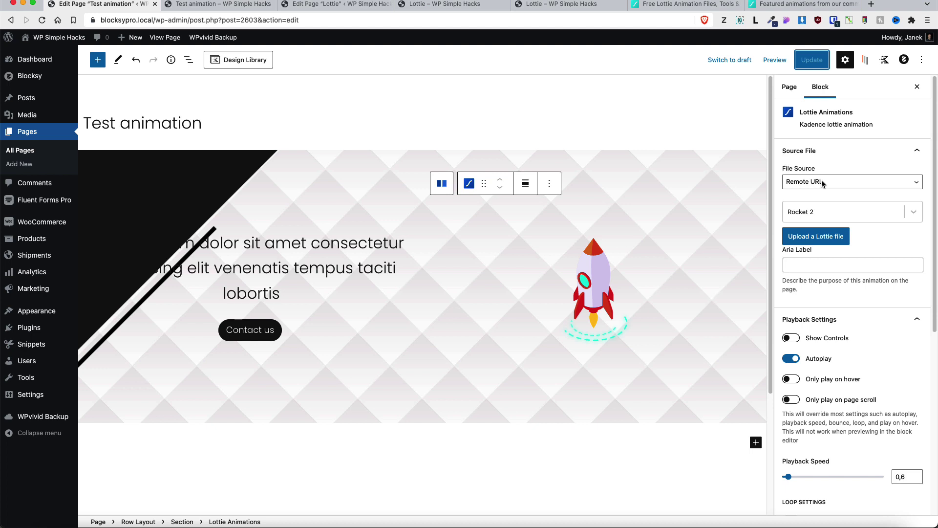
left_click(822, 183)
left_click(819, 194)
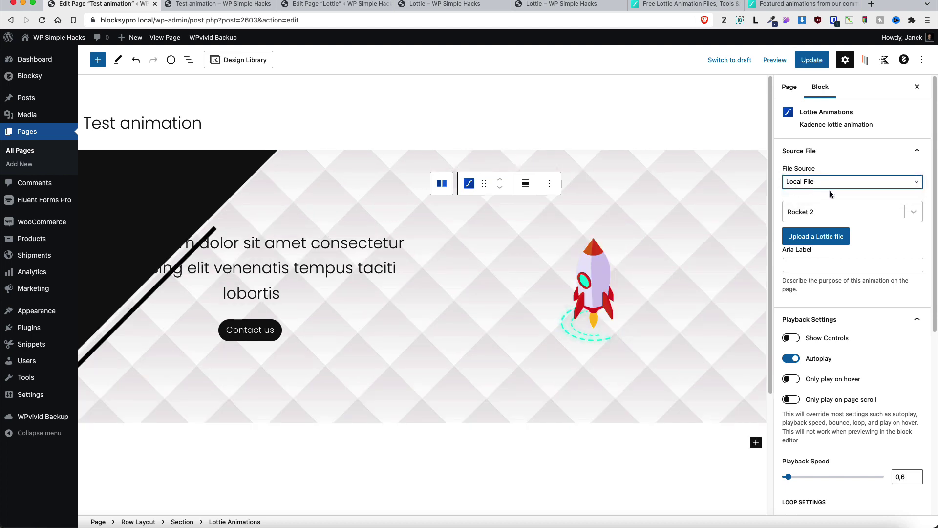